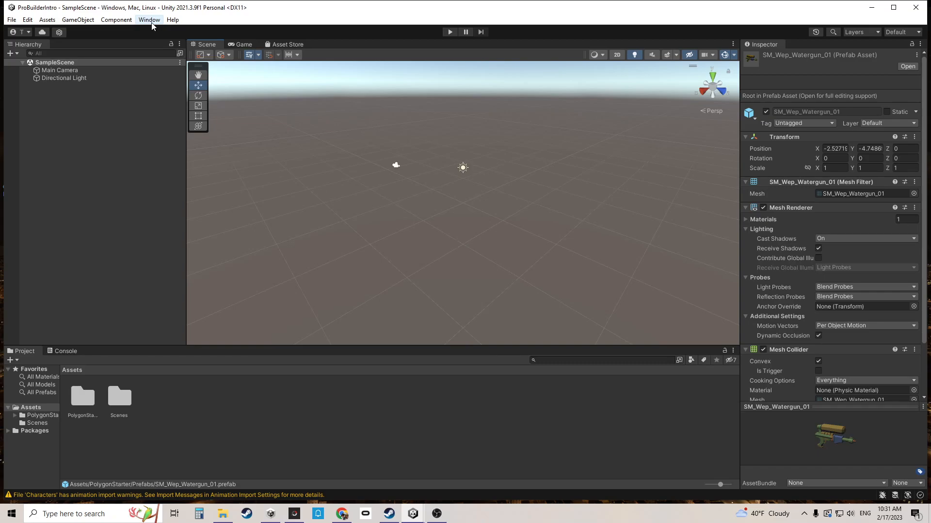
Install the ProBuilder 5.0.6 package from the Unity Registry in the Package Manager.
click(150, 22)
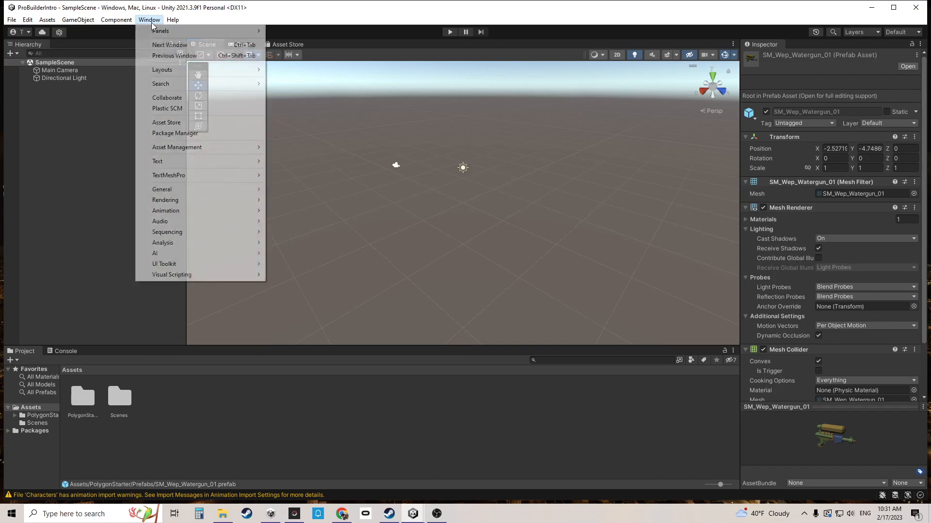
click(173, 134)
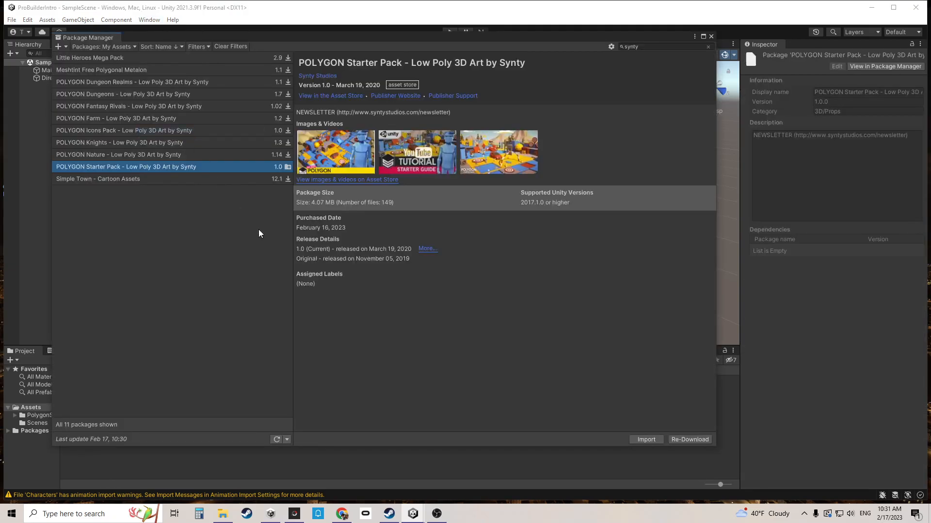
click(120, 46)
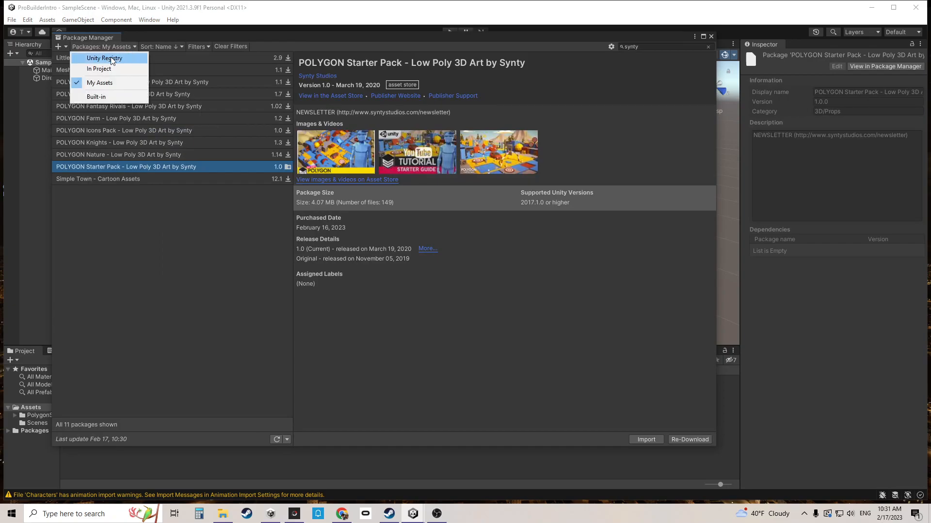
click(111, 59)
scroll(176, 281, down, 10)
scroll(177, 286, down, 5)
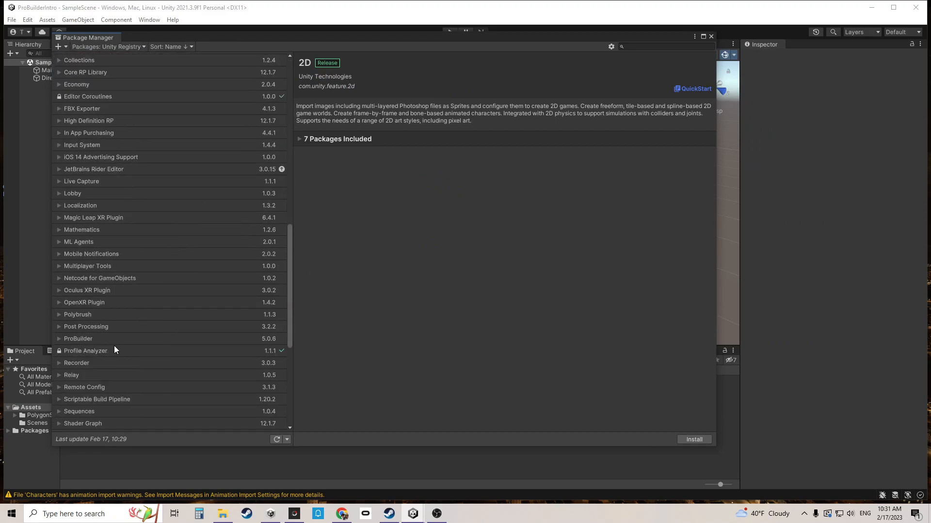
click(87, 339)
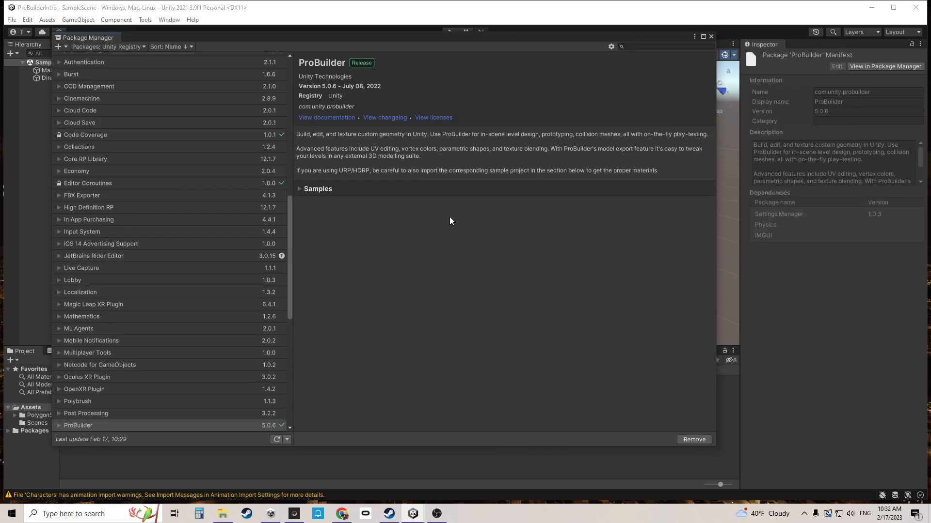
click(711, 37)
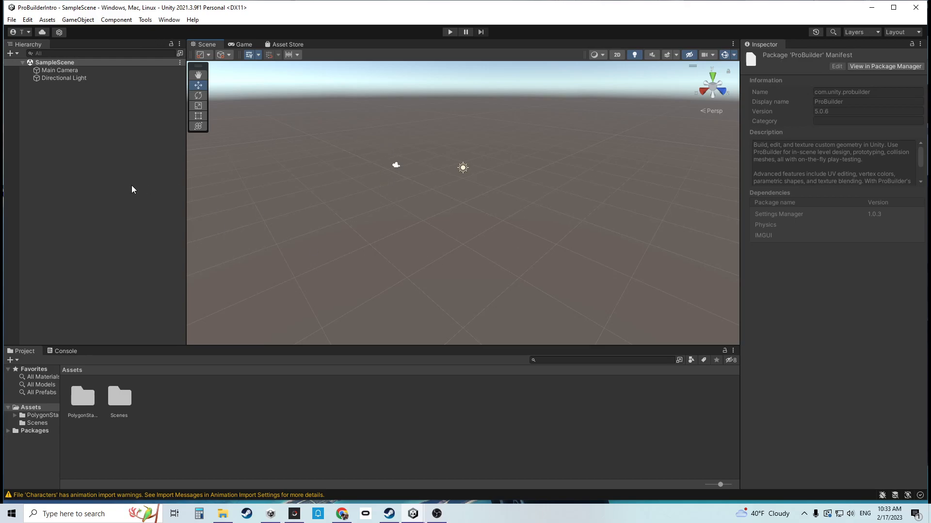
Open the ProBuilder window and dock it beside the Inspector.
click(145, 19)
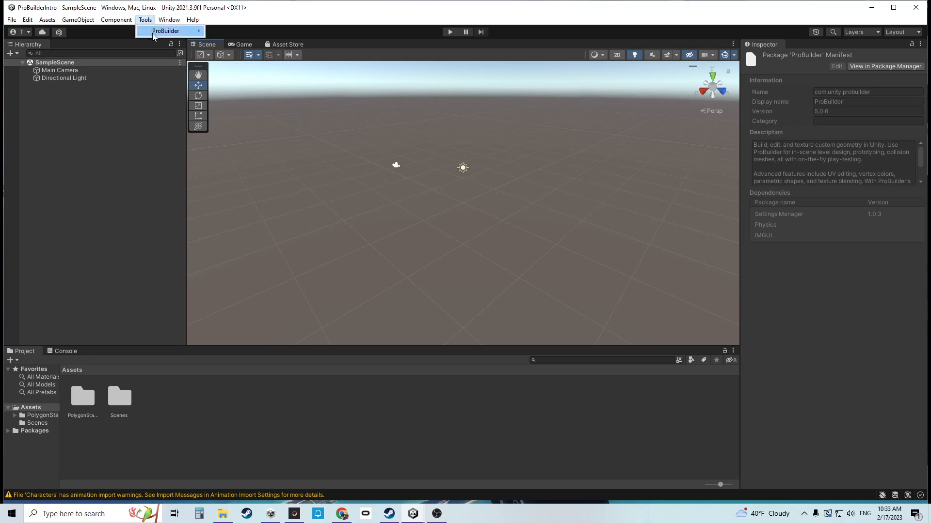
mouse_move(187, 35)
click(244, 30)
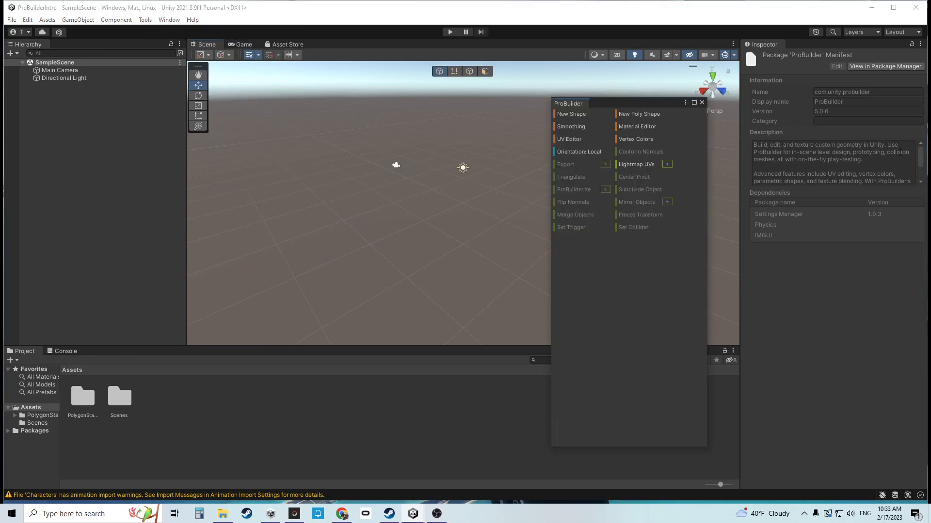
drag(577, 106, 808, 45)
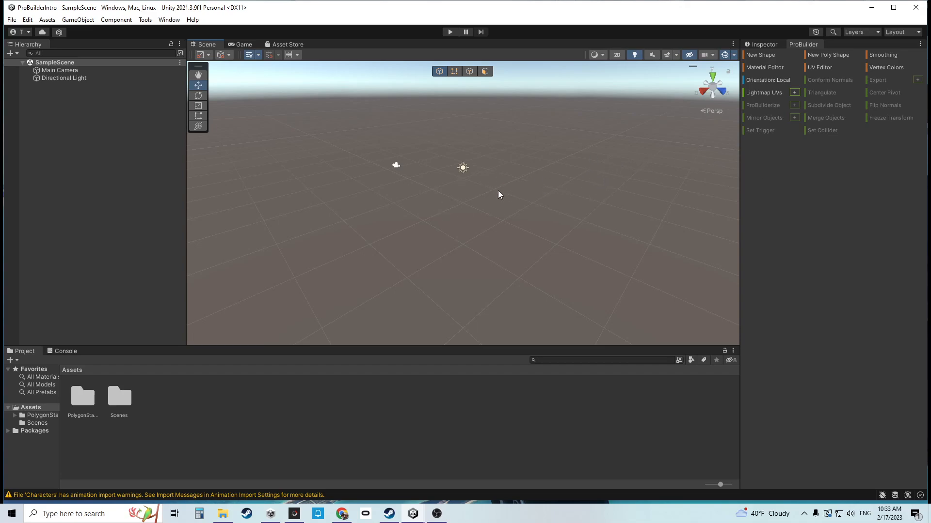
Start a new ProBuilder shape, go through the available shape types, and choose Stairs.
click(761, 56)
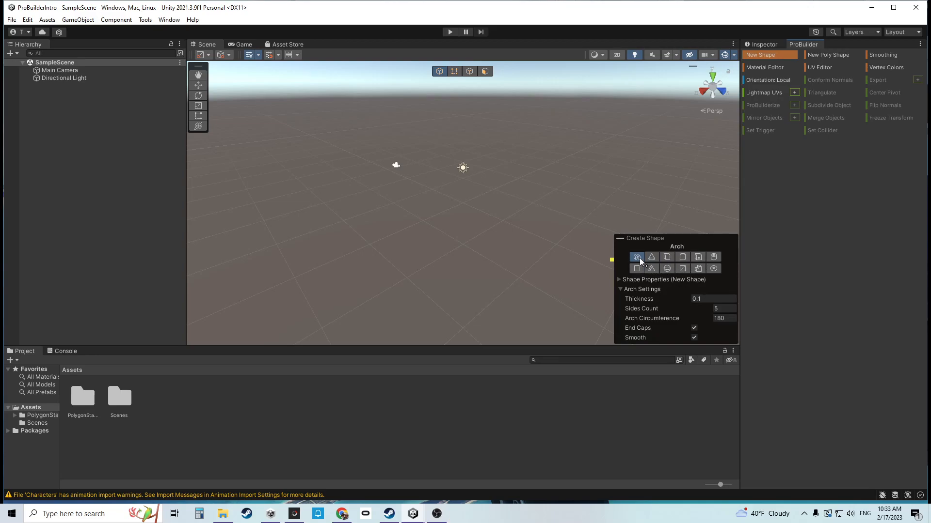
click(651, 257)
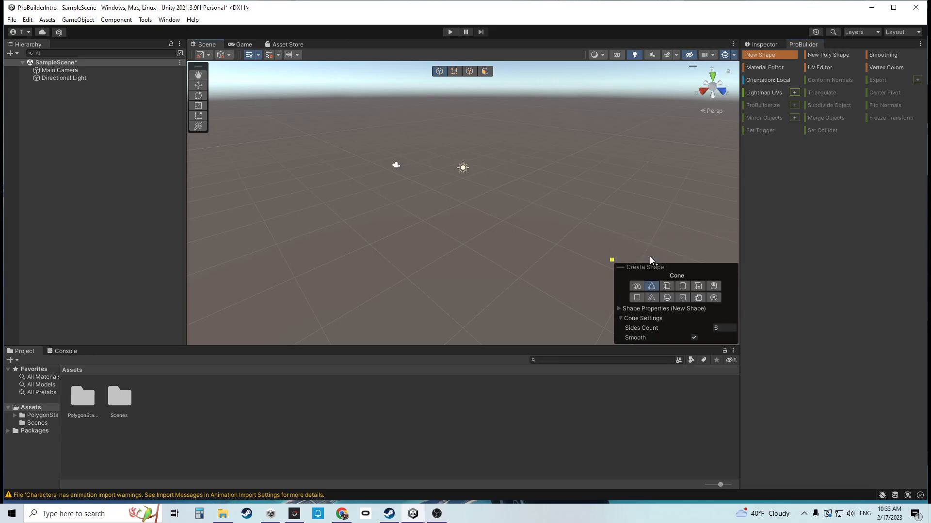
click(666, 286)
click(682, 305)
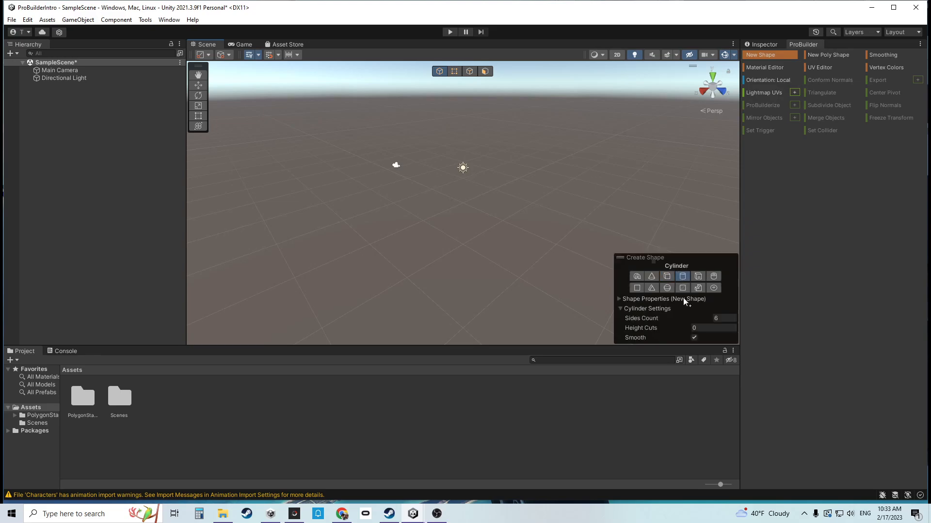
click(696, 274)
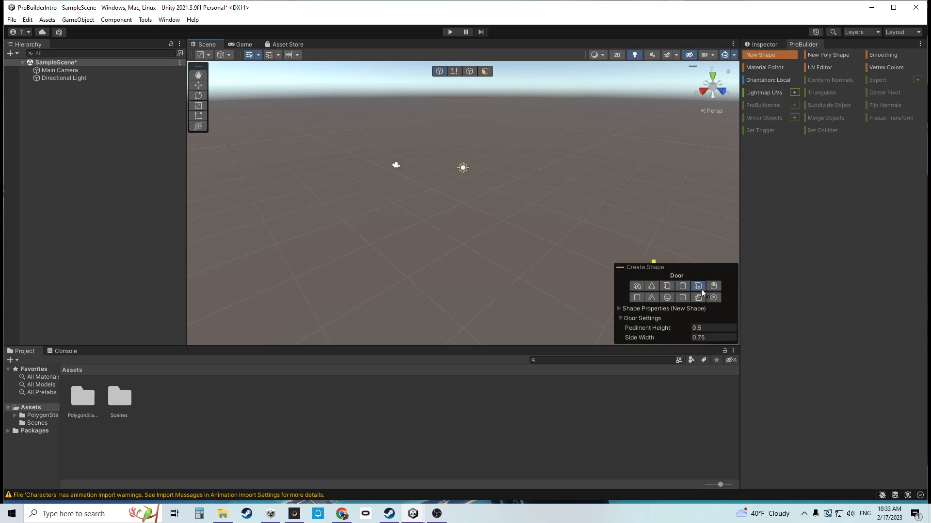
click(714, 286)
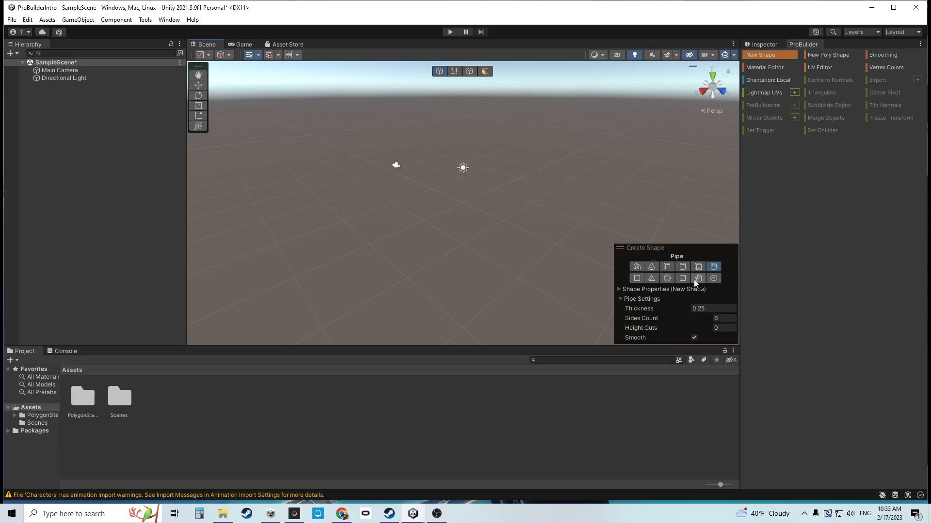
click(640, 280)
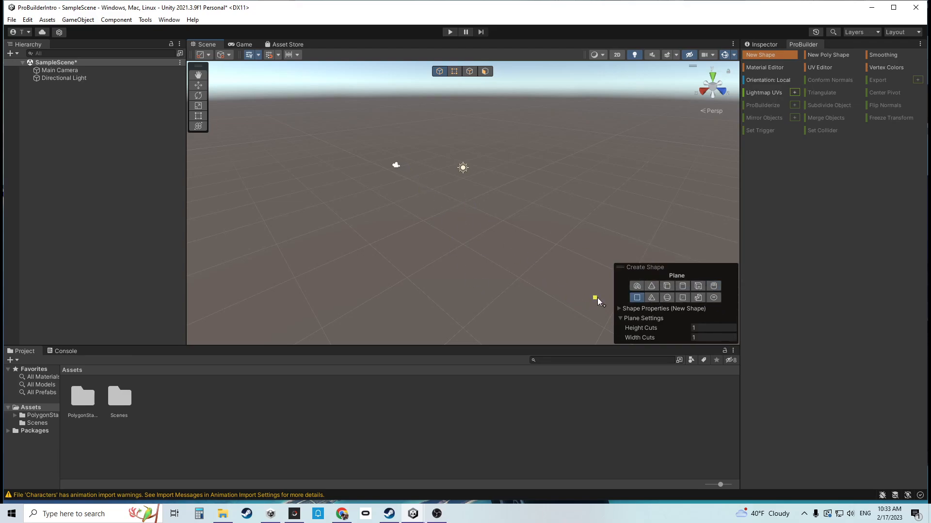
click(656, 300)
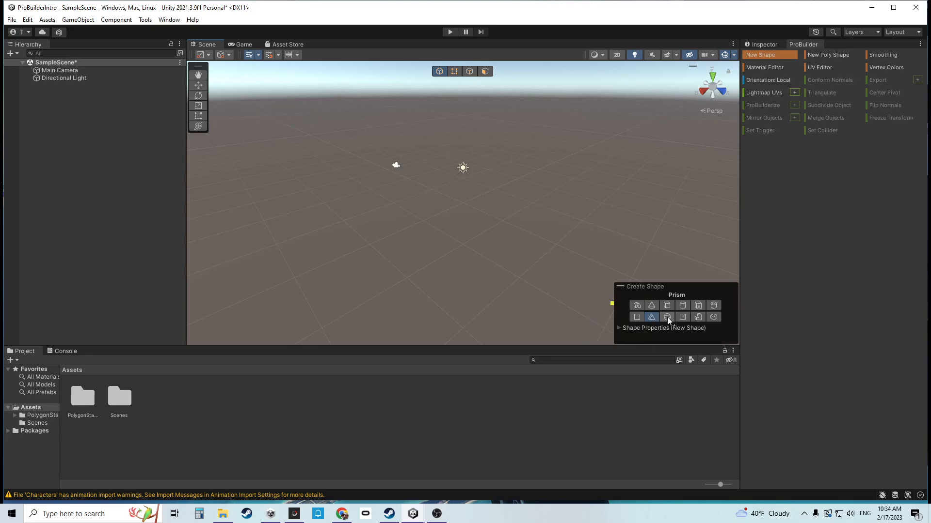
click(699, 318)
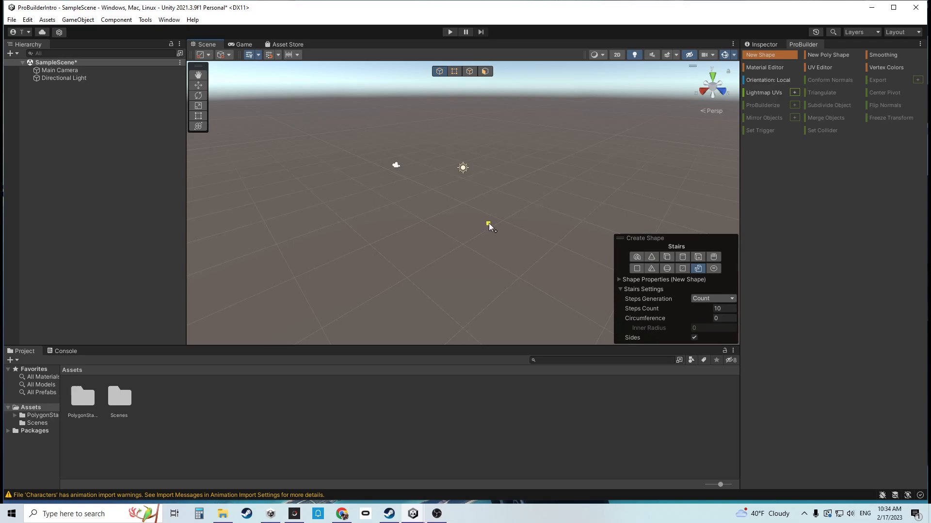
Examine the shape, pivot, and steps generation options in the Stairs shape properties.
click(622, 280)
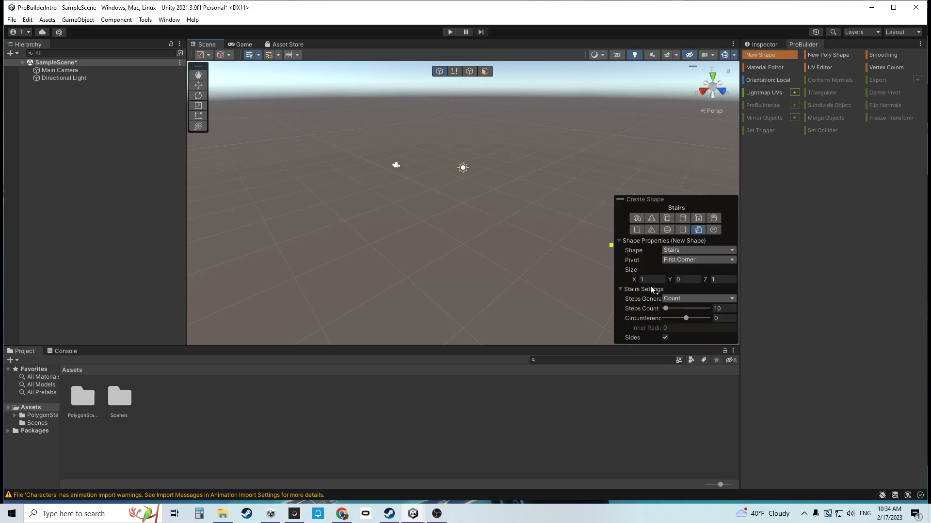
click(679, 253)
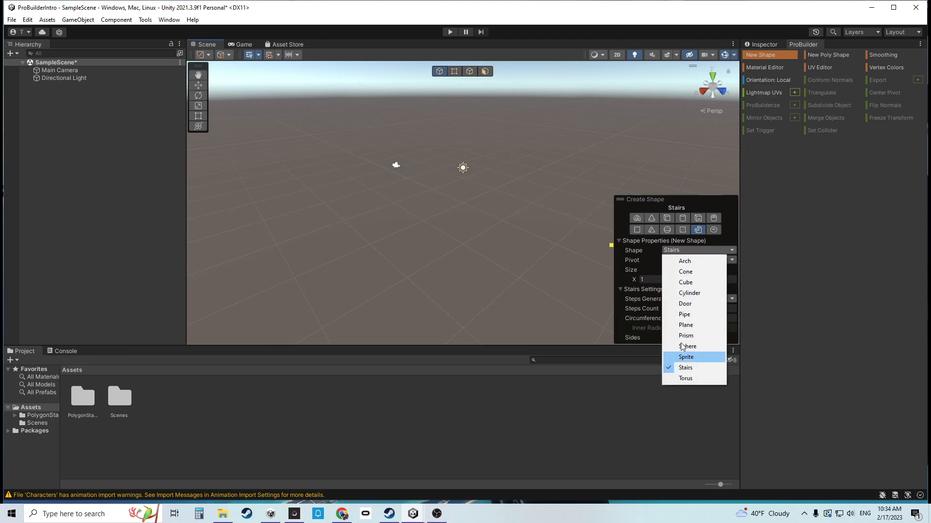
click(646, 247)
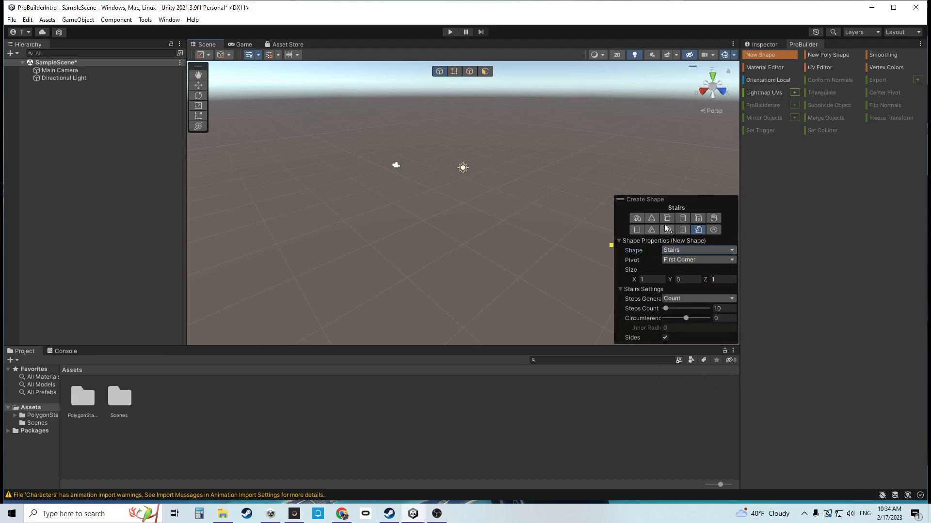
click(674, 260)
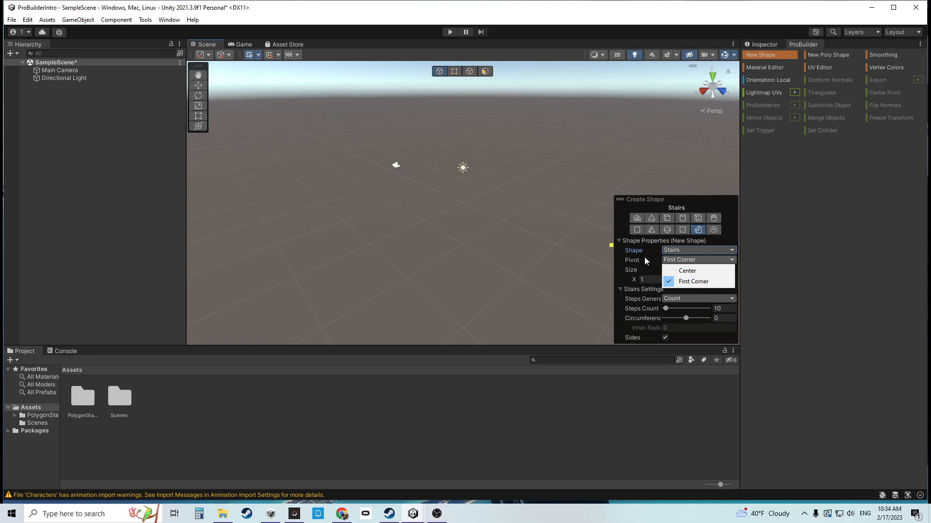
click(619, 259)
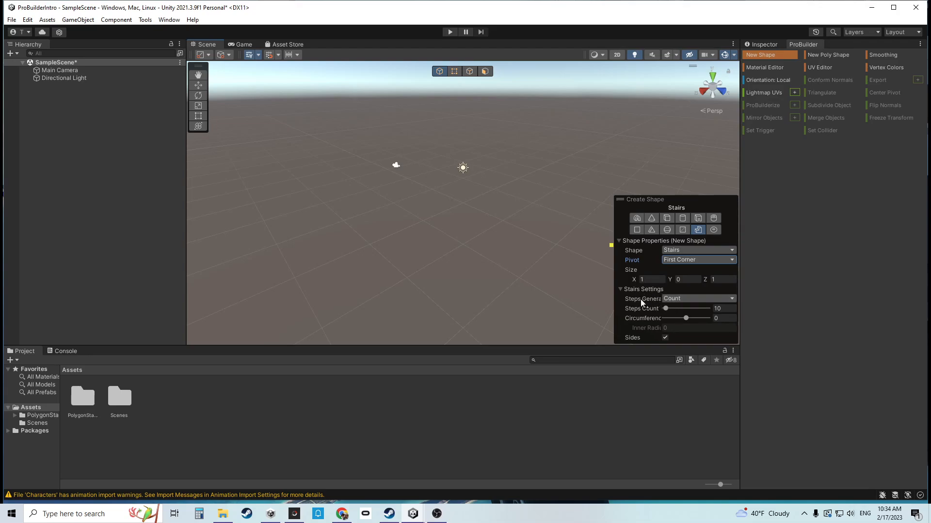
click(681, 299)
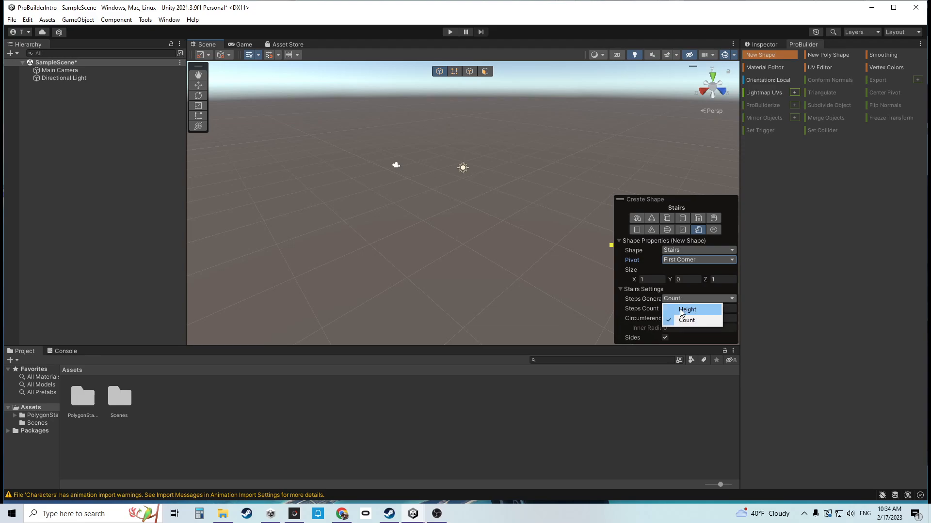
click(646, 308)
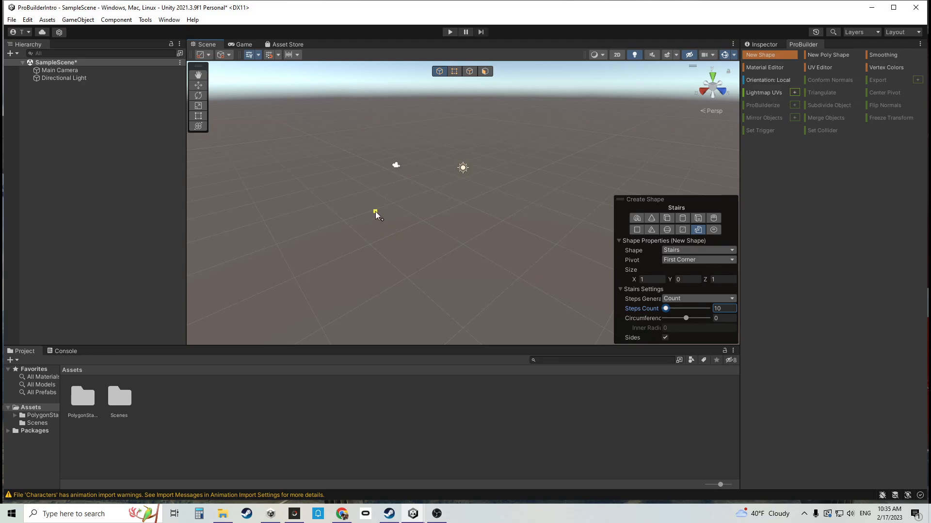
Draw a straight 10-step staircase on the grid, about 4.15 wide, 4.21 high and 10.43 long.
drag(386, 195, 412, 271)
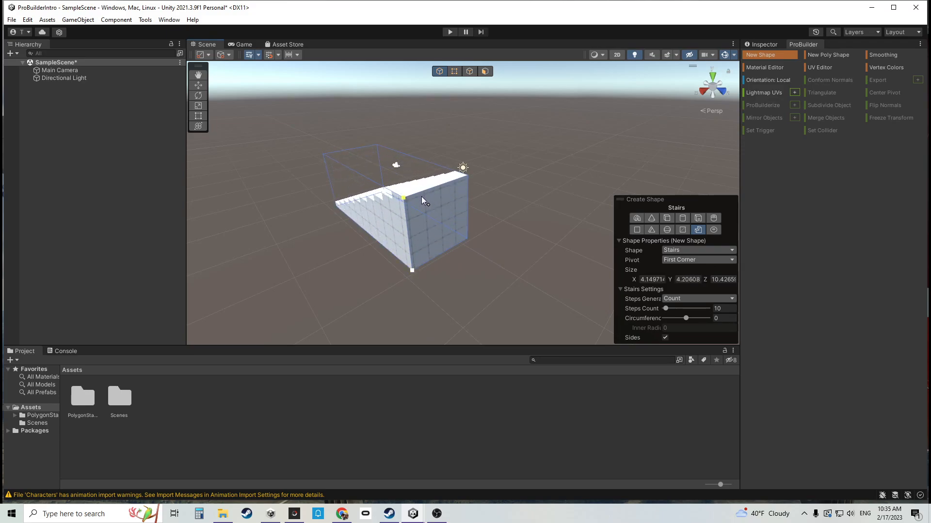
click(420, 196)
alt+drag(368, 200, 476, 213)
right_drag(476, 214, 553, 186)
key(f)
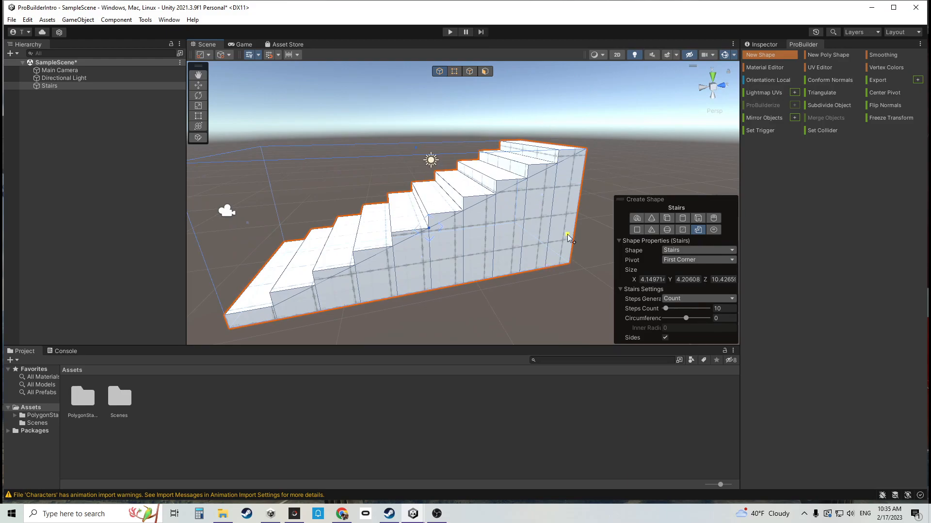
Set the stairs' steps count to 16 and their circumference to 180.
click(719, 310)
mouse_move(667, 312)
mouse_down()
mouse_move(713, 317)
mouse_move(669, 310)
mouse_up()
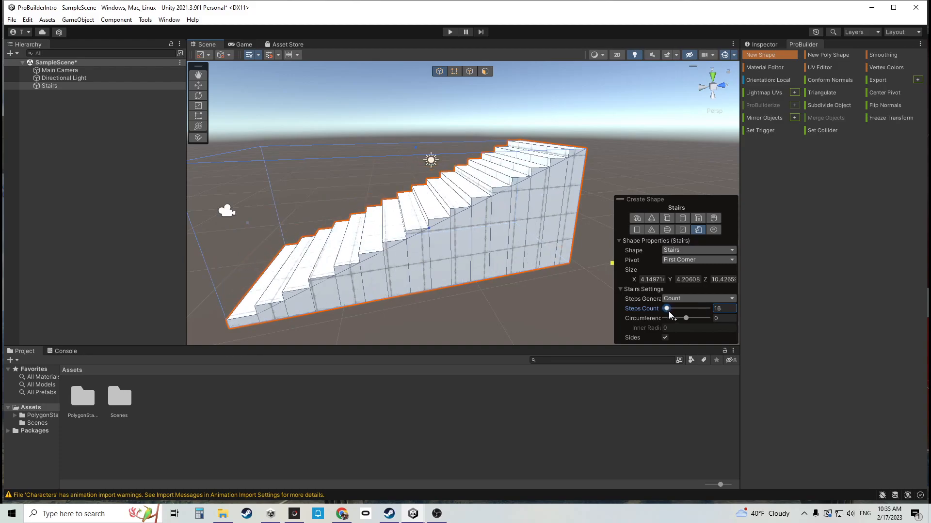
alt+drag(511, 234, 570, 241)
alt+drag(527, 264, 555, 268)
drag(688, 318, 699, 324)
click(730, 319)
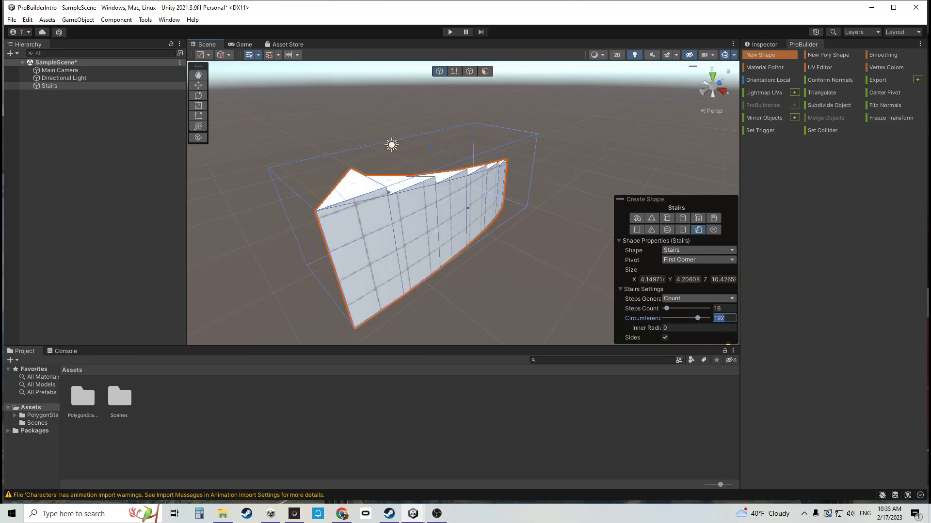
text(180)
key(Return)
Increase the inner radius of the curved stairs to open up the center of the curve.
alt+drag(369, 218, 586, 286)
alt+drag(508, 168, 475, 138)
alt+drag(469, 208, 431, 164)
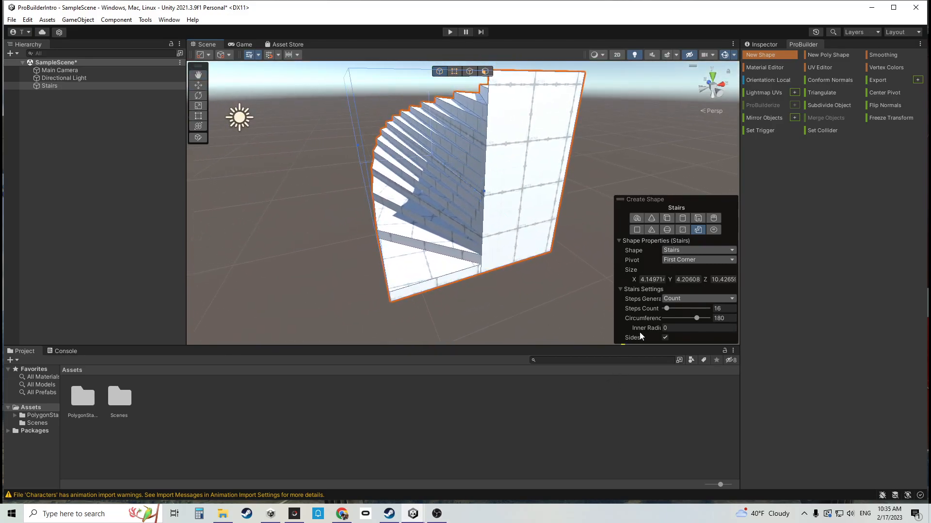
drag(641, 327, 652, 328)
alt+drag(482, 179, 523, 252)
mouse_move(486, 180)
alt+mouse_down()
mouse_move(519, 206)
mouse_move(479, 180)
alt+mouse_up()
Scale the curved stairs along the Z axis and delete them from the scene.
key(r)
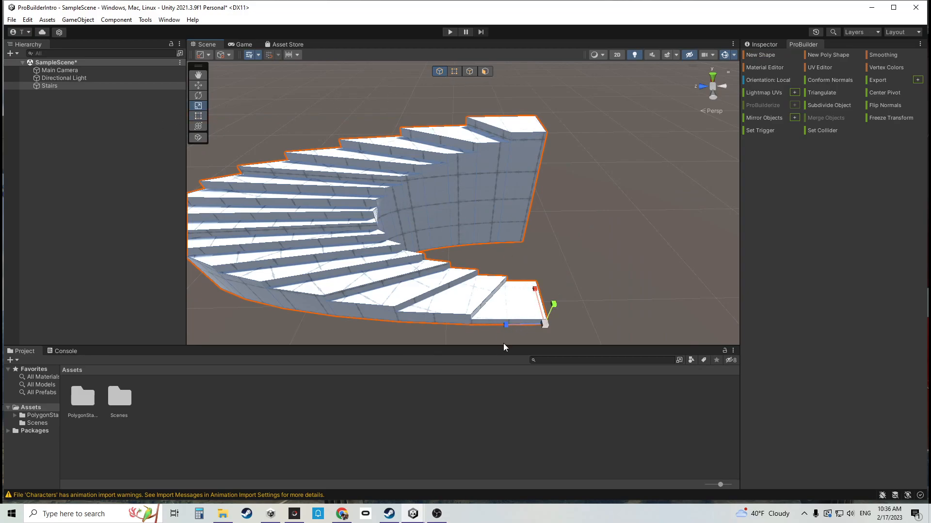
drag(507, 326, 431, 227)
right_drag(431, 227, 458, 182)
alt+drag(390, 211, 492, 240)
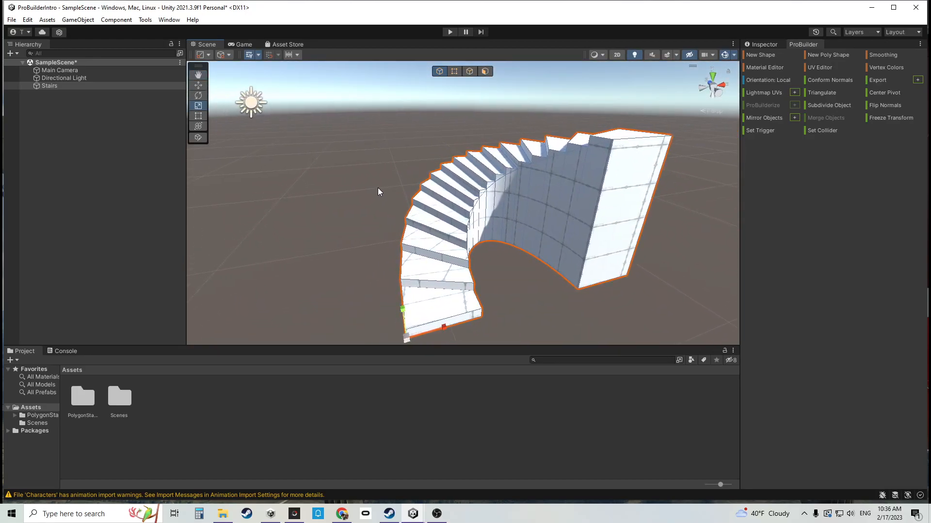
key(w)
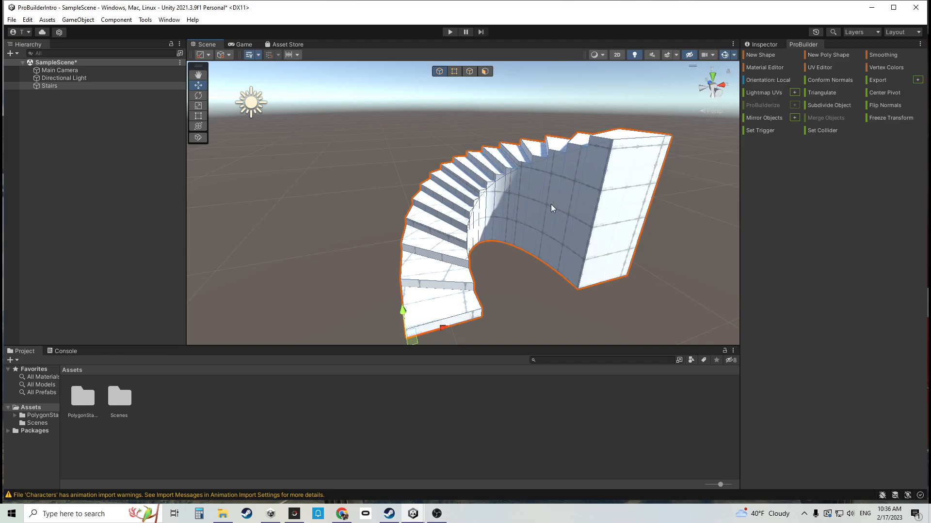
key(Delete)
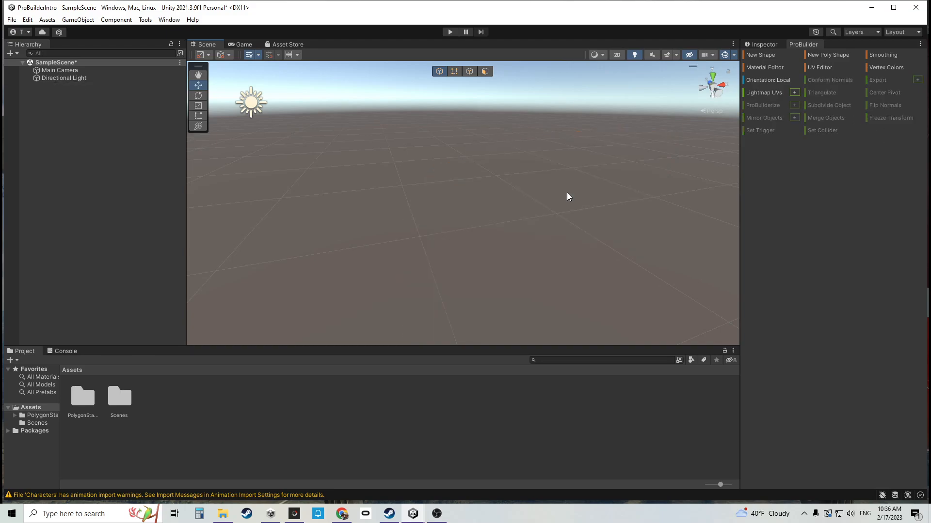
Draw a new cube on the grid, about 2.06 wide, 1.93 high and 2.24 deep.
click(759, 54)
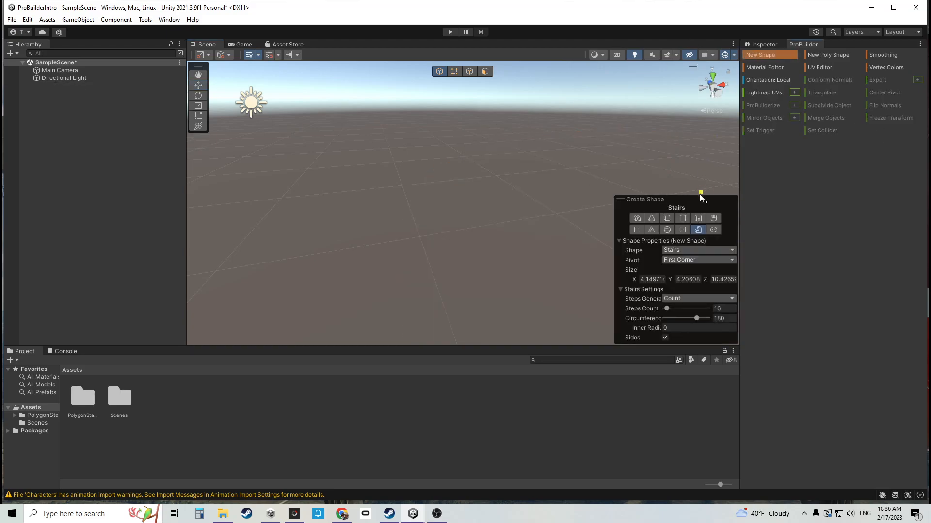
click(667, 219)
drag(418, 246, 547, 278)
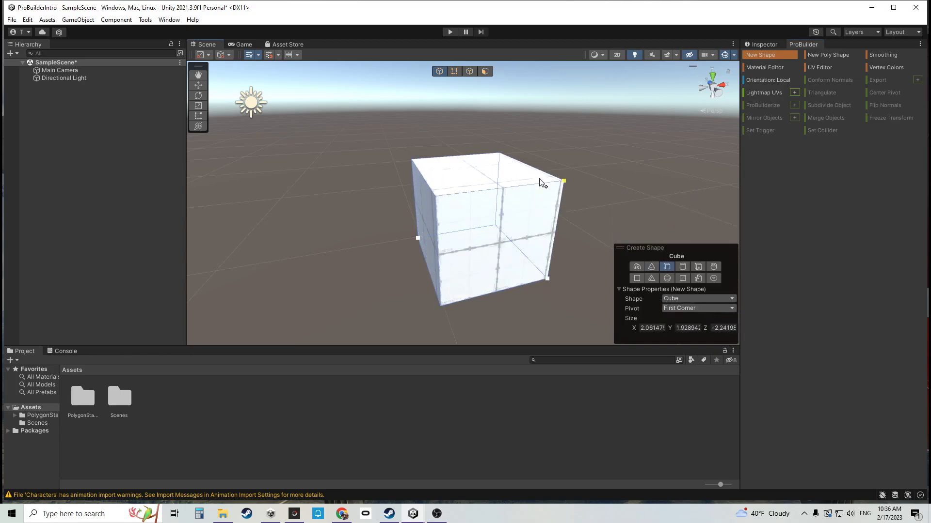
click(538, 194)
alt+drag(455, 260, 558, 266)
alt+drag(498, 232, 421, 220)
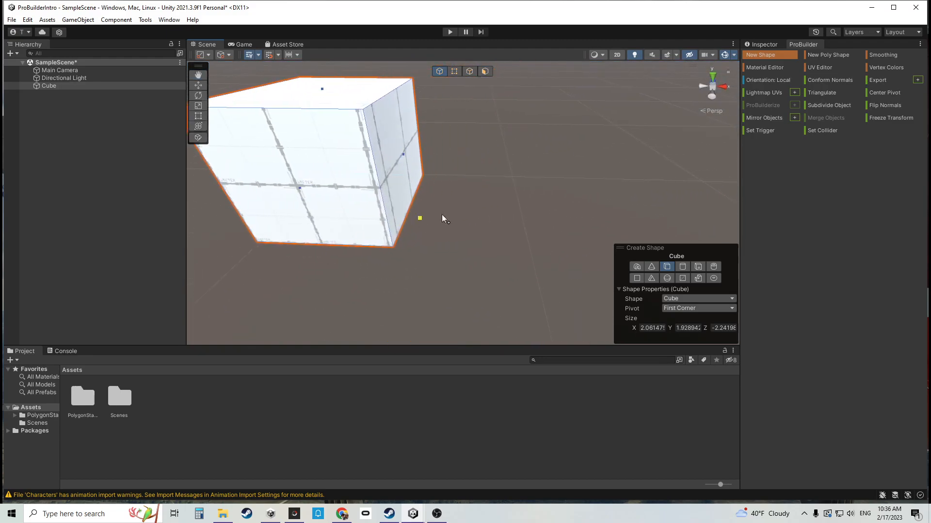
alt+drag(534, 207, 438, 209)
alt+drag(513, 200, 489, 205)
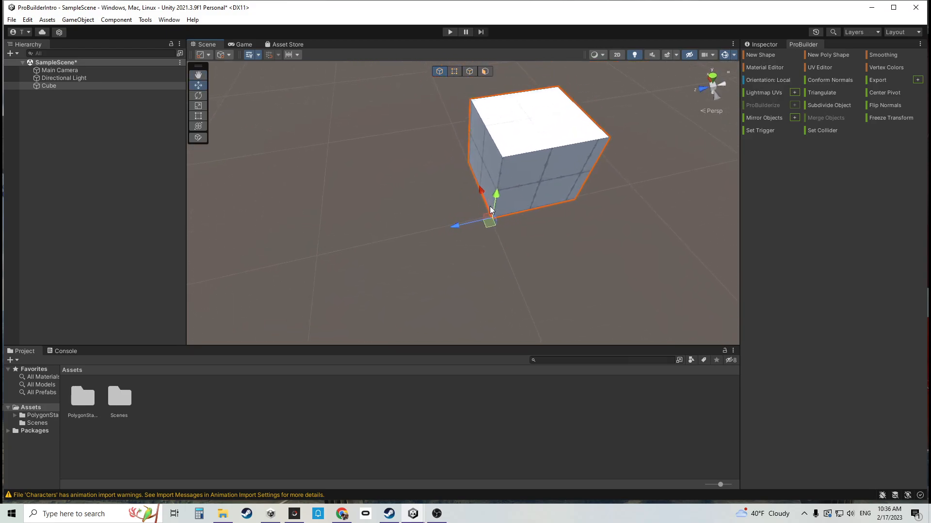
Scale the cube down along its X axis to turn it into a thin wall panel.
key(e)
mouse_move(481, 244)
mouse_down()
mouse_move(540, 255)
mouse_move(711, 249)
mouse_move(906, 211)
mouse_move(23, 206)
mouse_move(702, 260)
mouse_move(519, 262)
mouse_move(472, 251)
mouse_up()
key(w)
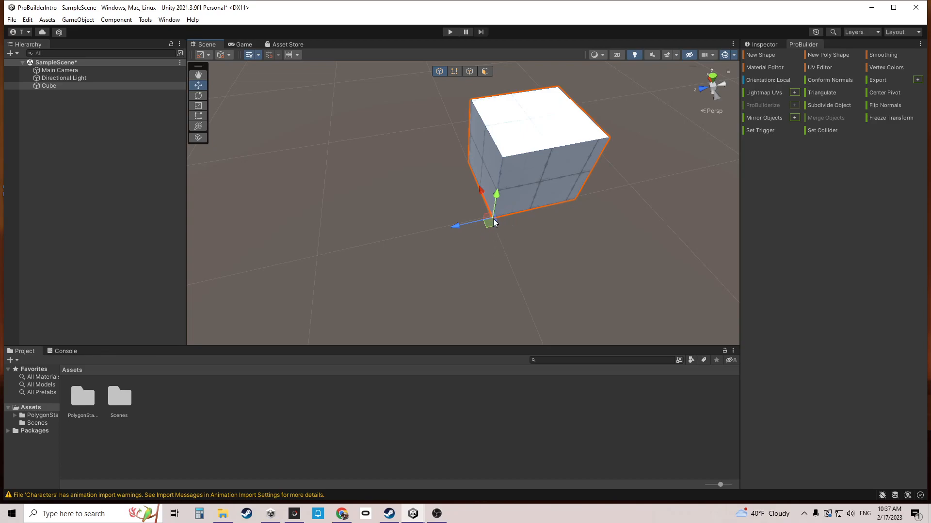
key(t)
key(r)
drag(480, 191, 511, 188)
Duplicate the wall panel twice to form a straight row, and place a third copy perpendicular at the end as a corner.
key(ctrl+d)
key(ctrl+d)
key(e)
key(ctrl+d)
key(w)
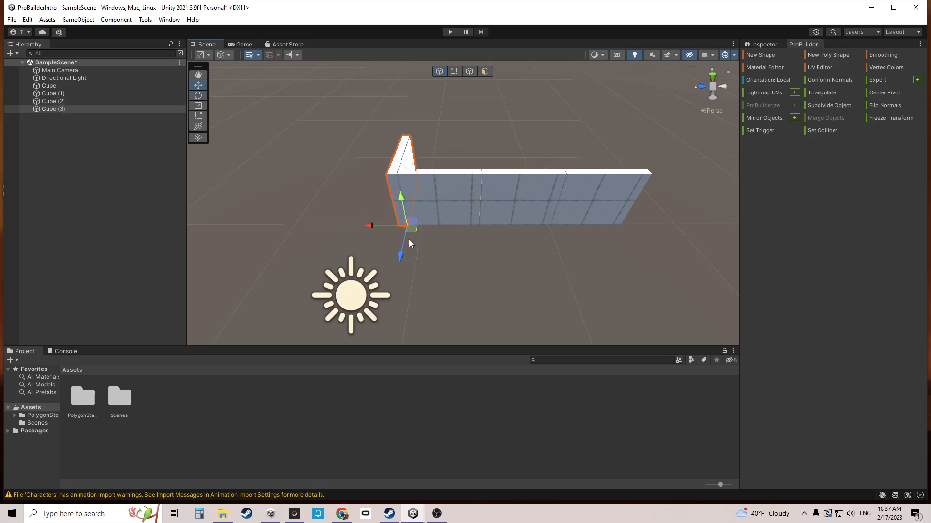
alt+drag(398, 260, 423, 208)
alt+drag(561, 261, 440, 248)
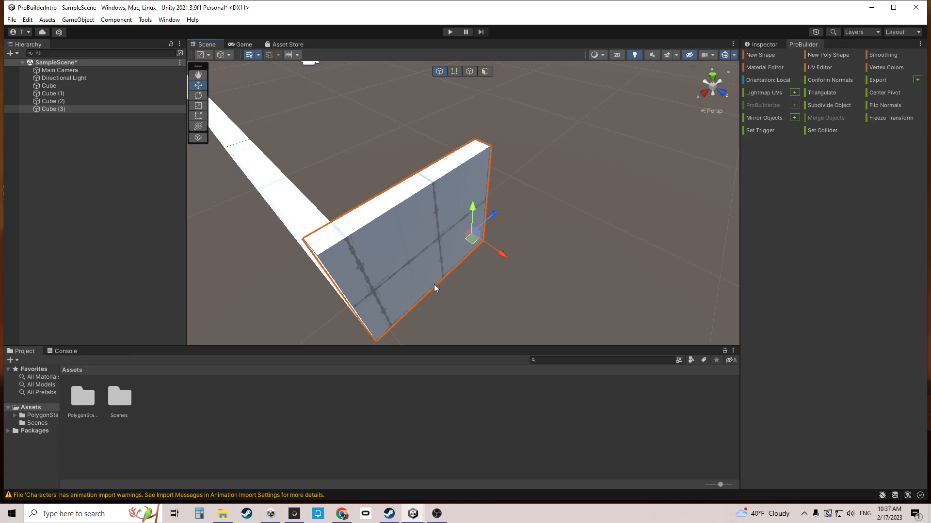
alt+drag(429, 272, 368, 209)
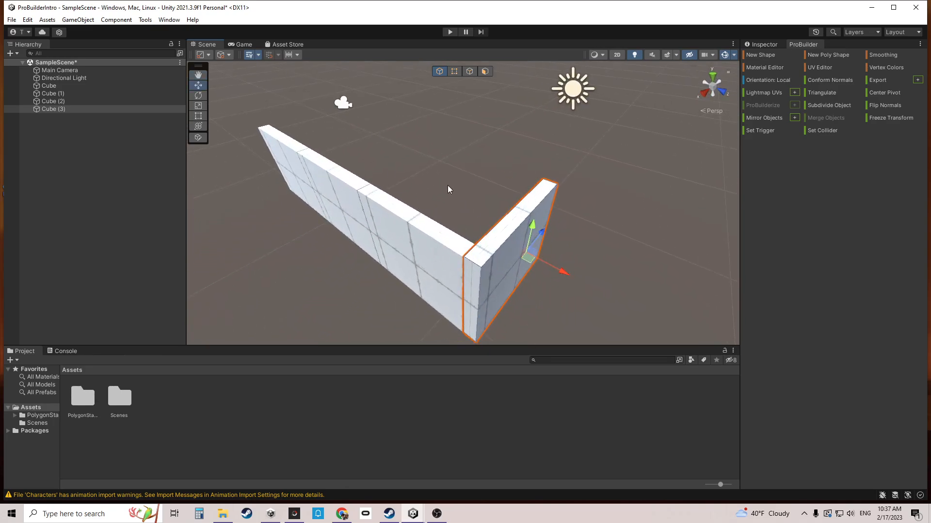
Delete the three duplicated wall panels, keeping only the original.
alt+drag(466, 190, 489, 260)
key(Delete)
click(429, 257)
key(Delete)
click(353, 234)
key(Delete)
right_drag(393, 222, 360, 191)
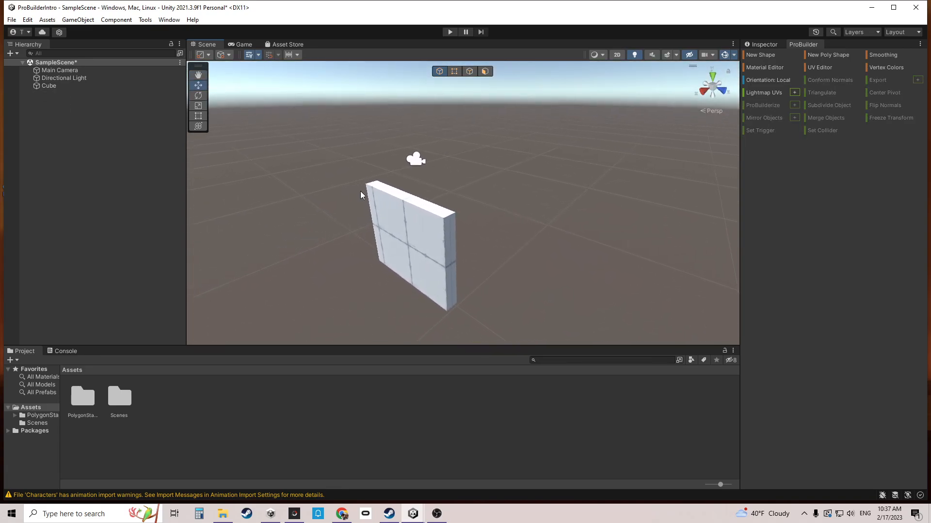
Scale the remaining wall panel up along its X axis into a roughly cube-shaped block.
click(410, 221)
key(r)
drag(428, 329, 390, 326)
right_drag(391, 326, 523, 285)
mouse_move(482, 302)
mouse_down()
mouse_move(474, 308)
mouse_move(478, 300)
mouse_up()
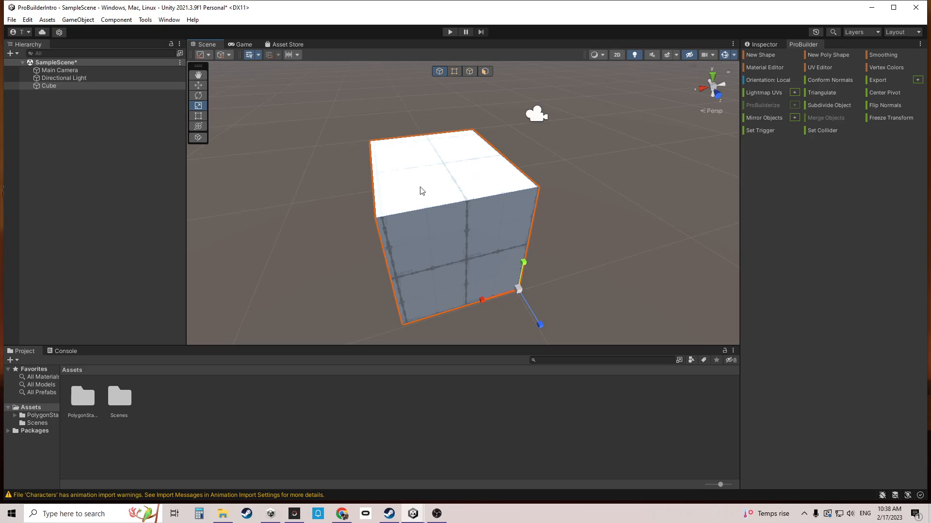
Switch to vertex editing and pull one top corner vertex of the cube inward along the X axis.
click(455, 72)
click(539, 187)
right_drag(531, 228, 541, 218)
key(w)
key(a)
key(s)
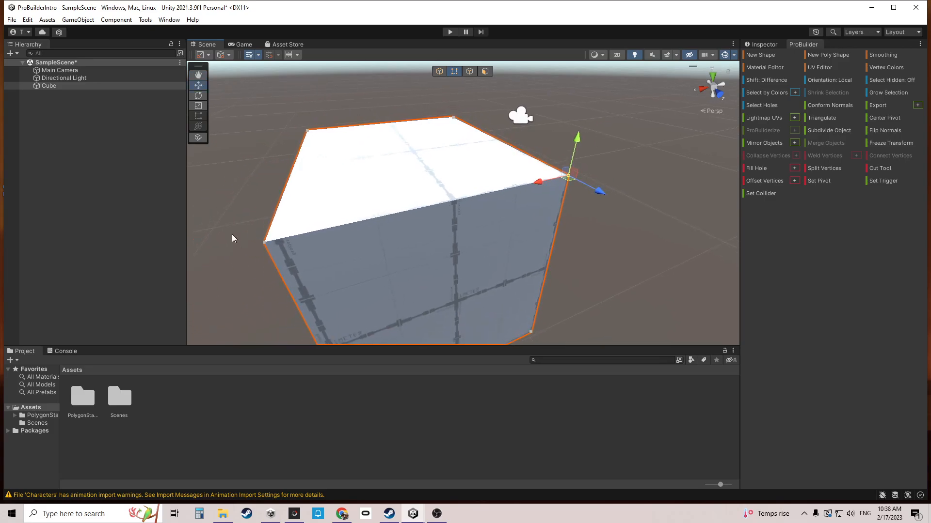
click(265, 241)
key(s)
right_drag(413, 216, 368, 232)
drag(354, 193, 462, 190)
Keep moving the cube's top corner vertex along different axes to distort the shape further.
alt+drag(538, 216, 488, 159)
key(a)
right_drag(430, 212, 630, 224)
key(s)
drag(520, 210, 604, 295)
key(d)
right_drag(570, 264, 443, 233)
drag(408, 234, 438, 171)
key(d)
right_drag(516, 212, 452, 213)
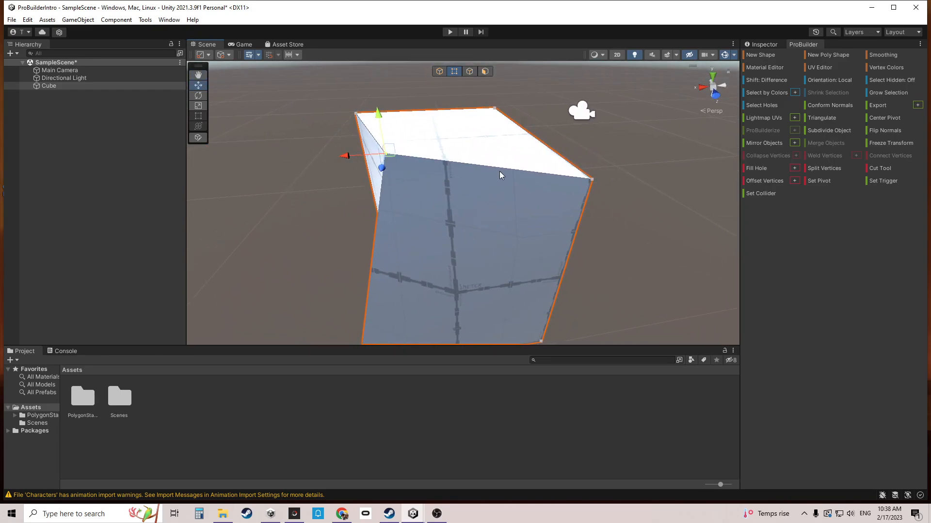
Undo the vertex moves on the cube.
key(ctrl+z)
key(s)
key(a)
right_drag(488, 184, 495, 165)
key(ctrl+z)
key(ctrl+z)
key(ctrl+z)
key(w)
key(d)
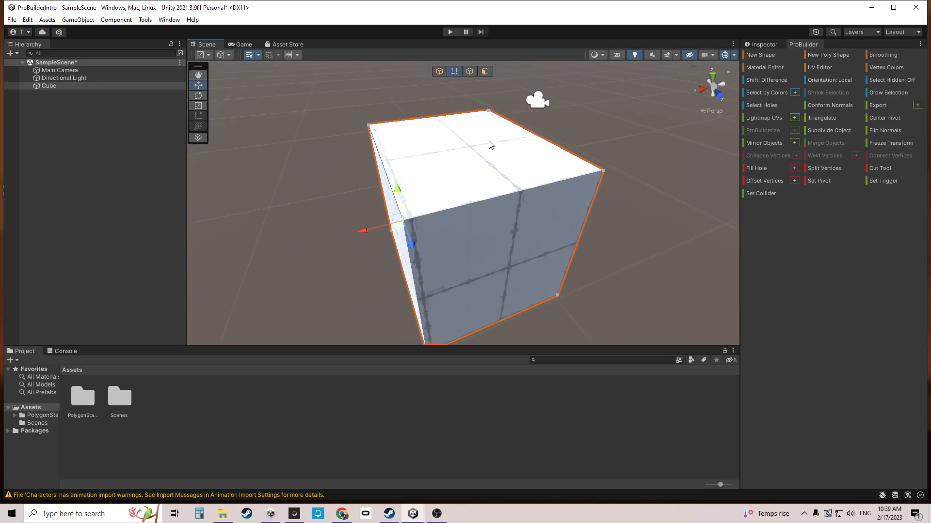
Switch to edge editing and select the front edge of the cube's top face.
click(470, 72)
click(512, 195)
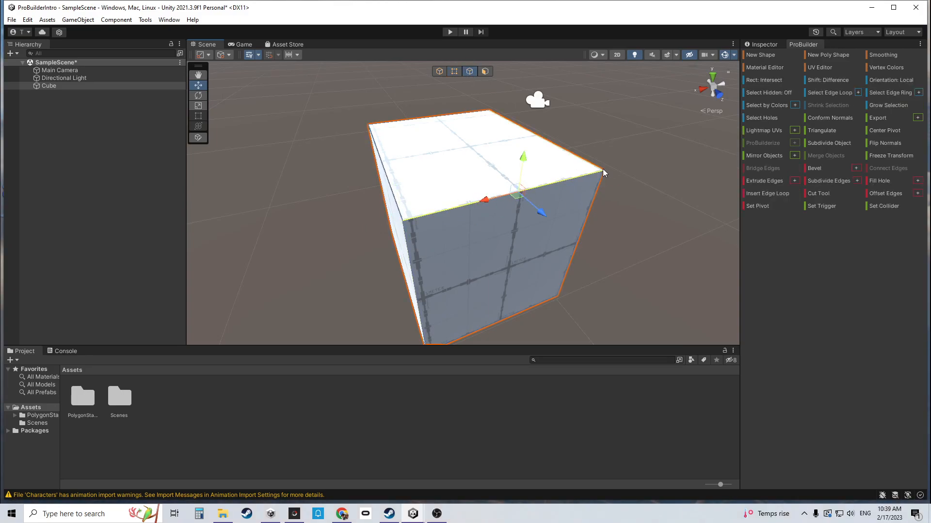
alt+drag(453, 209, 555, 188)
right_drag(500, 185, 474, 213)
Switch to face editing, select the cube's top face and try moving it vertically.
click(485, 71)
click(442, 195)
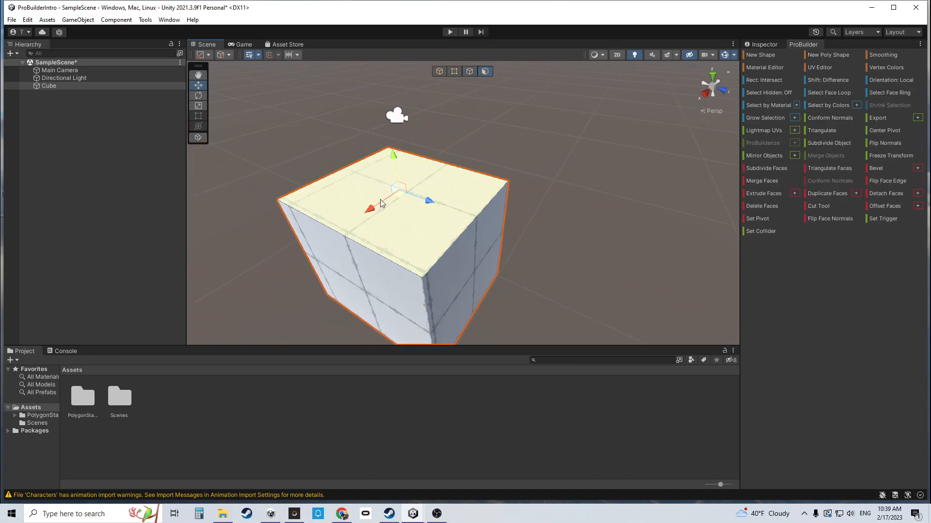
mouse_move(389, 155)
mouse_down()
mouse_move(393, 92)
mouse_move(405, 176)
mouse_move(406, 123)
mouse_move(394, 154)
mouse_up()
alt+drag(515, 227, 485, 217)
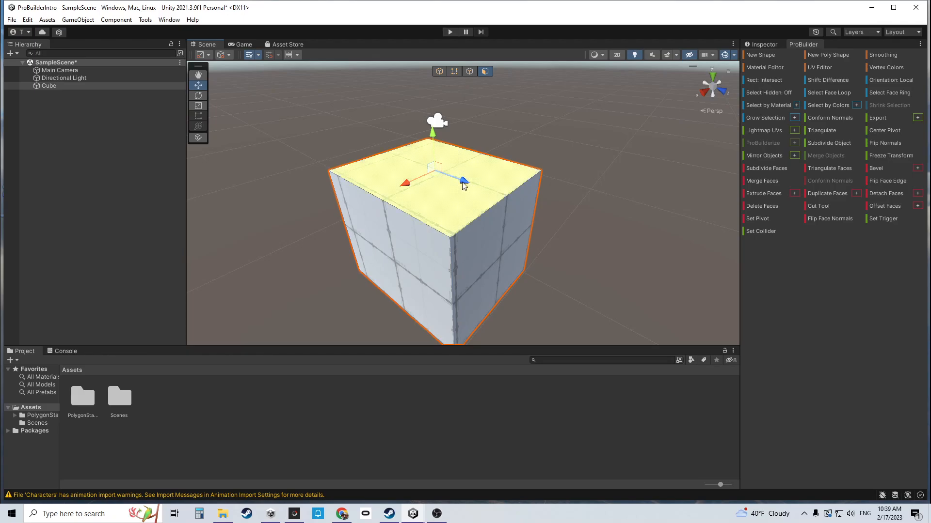
Select one side face of the cube and subdivide it into smaller faces.
click(491, 248)
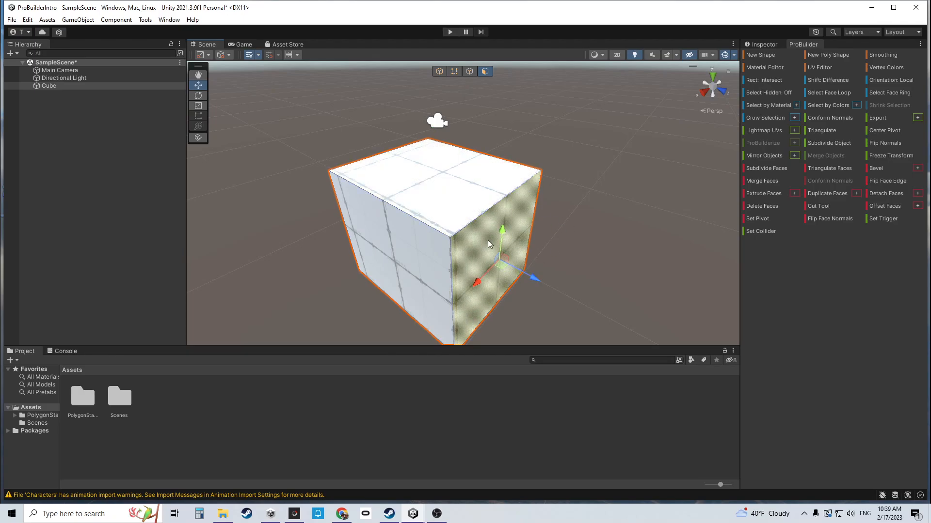
alt+drag(495, 232, 563, 187)
key(d)
right_drag(510, 192, 488, 205)
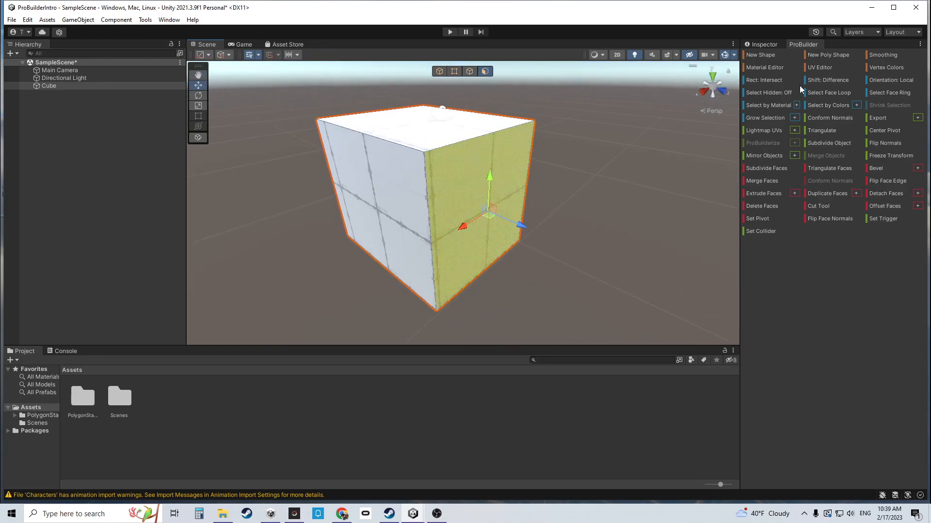
click(754, 169)
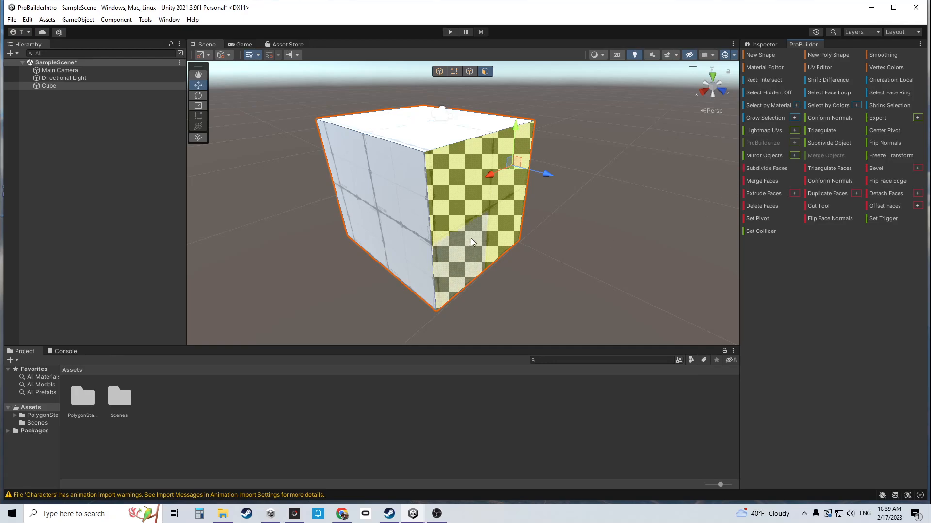
Select the subdivided quarter faces one at a time to examine how each can be picked separately.
click(482, 172)
click(474, 225)
click(502, 233)
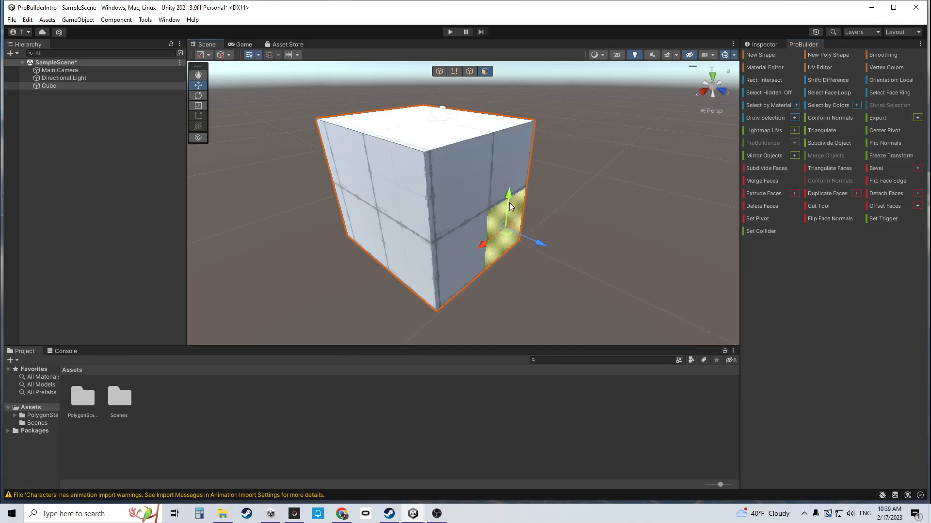
click(511, 161)
click(482, 182)
click(472, 226)
Select the two lower quarter faces together and pull them outward along the Z axis to slope the side above them.
click(512, 234)
shift+click(464, 243)
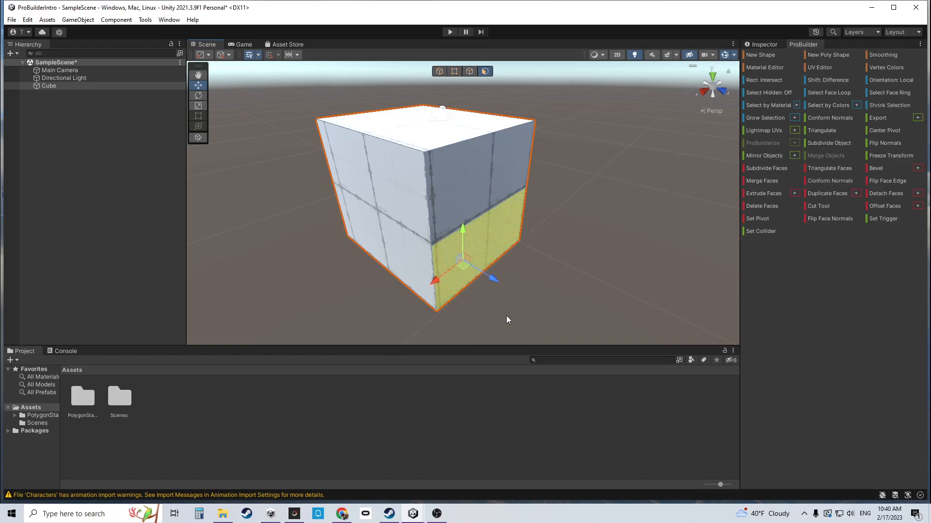
alt+drag(502, 249, 559, 229)
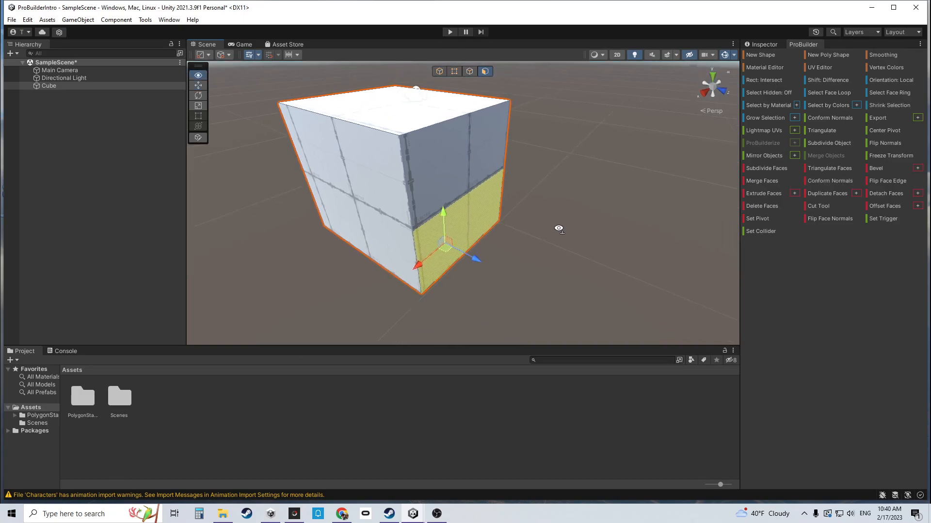
alt+drag(476, 261, 487, 211)
alt+drag(535, 254, 513, 242)
alt+drag(494, 199, 514, 194)
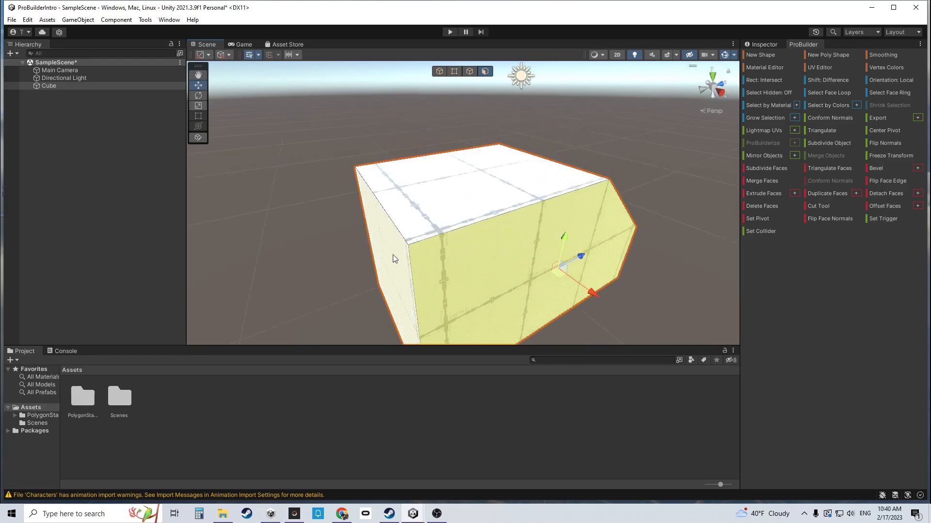
Try to move the top edge of the opposite, unsubdivided side along the Z axis.
click(473, 72)
click(396, 225)
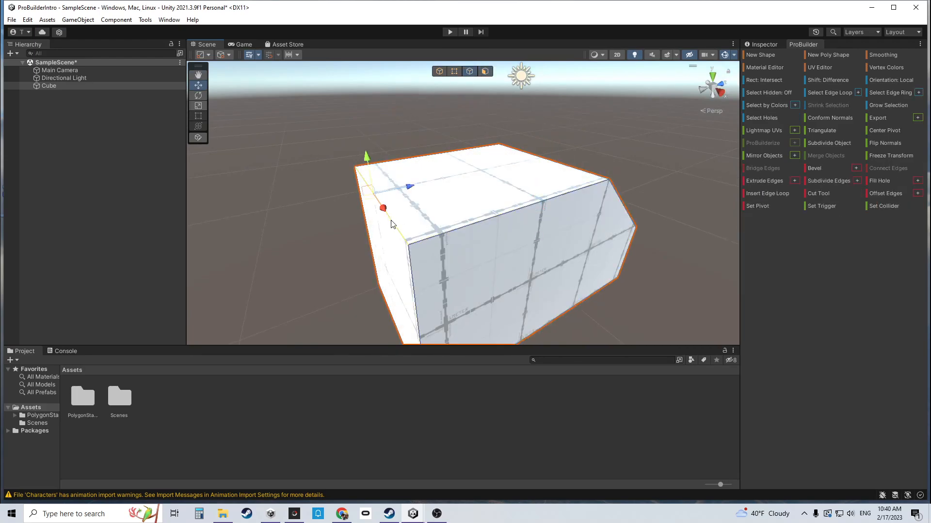
drag(406, 190, 414, 222)
Select the unsubdivided face opposite the slope and subdivide it.
click(485, 72)
click(399, 267)
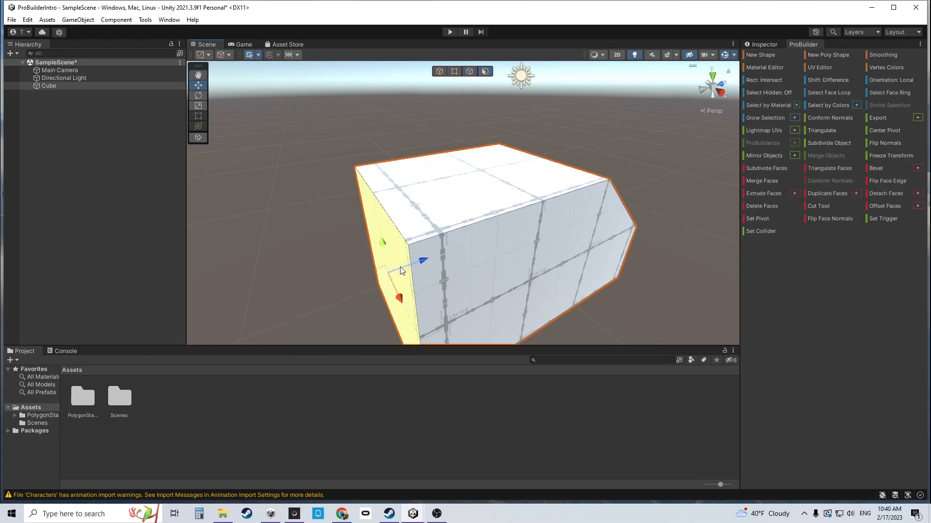
click(767, 171)
right_drag(486, 221, 498, 212)
Select both top edge segments of the newly subdivided side and move them inward along the Z axis to slant it.
click(469, 71)
click(423, 191)
shift+click(454, 214)
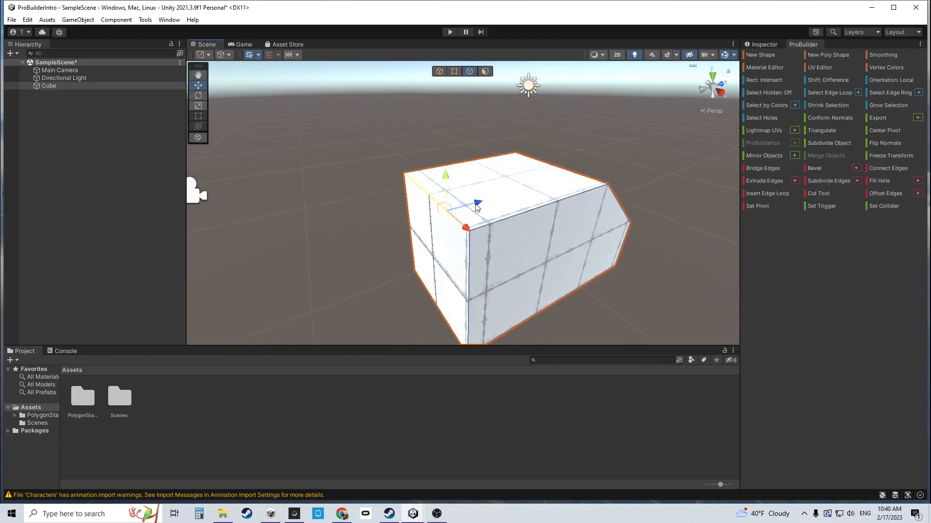
right_drag(501, 184, 442, 177)
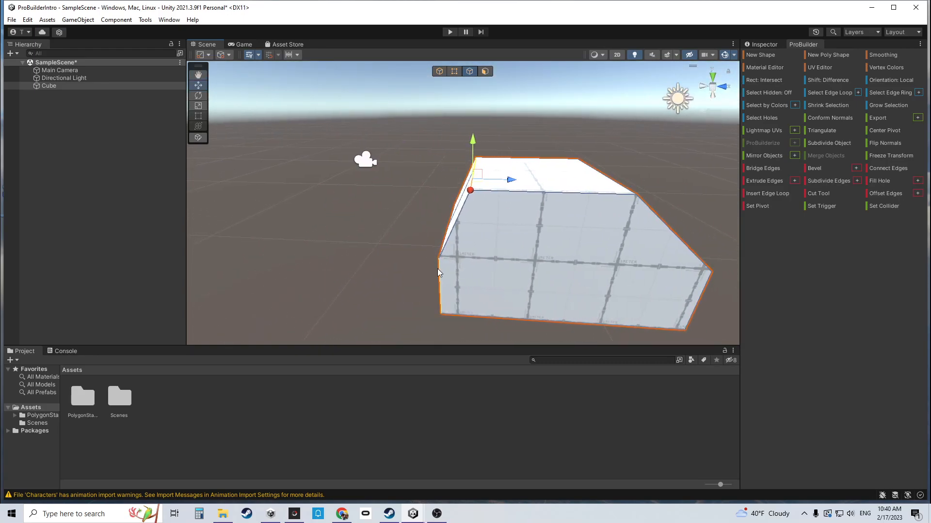
right_drag(508, 253, 521, 290)
right_drag(555, 264, 519, 270)
right_drag(578, 225, 549, 225)
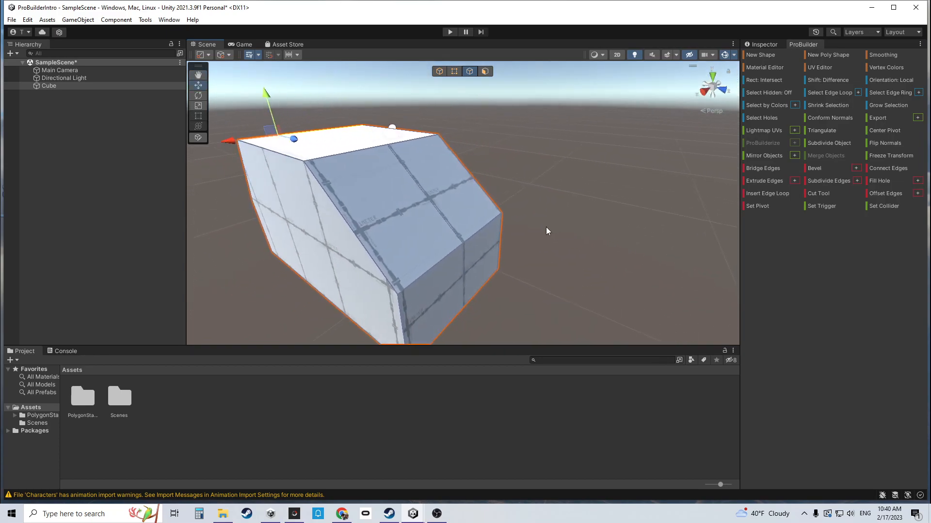
Select the two lower faces beneath the larger slope and pull them outward along the Z axis.
click(425, 285)
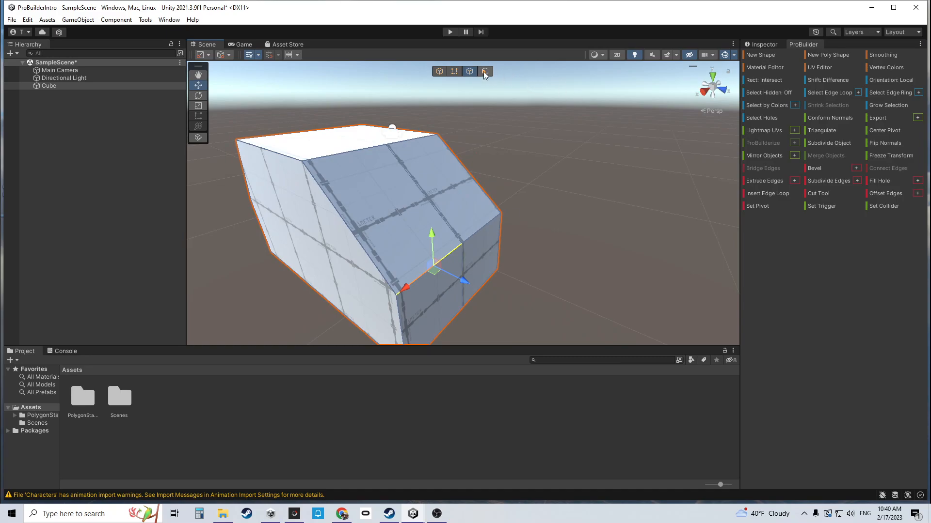
click(484, 72)
click(482, 252)
shift+drag(466, 322, 517, 336)
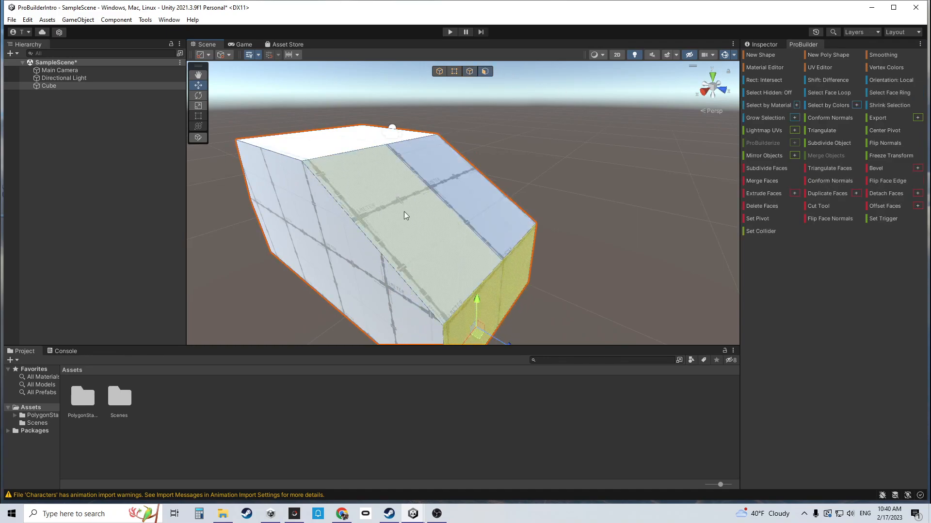
alt+drag(558, 246, 567, 195)
right_drag(568, 195, 553, 192)
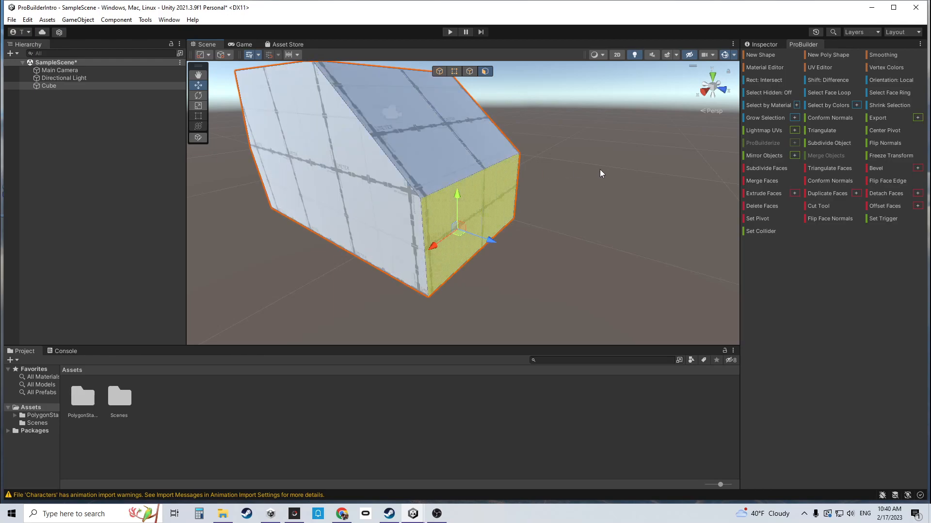
Extrude the two lower faces beneath the larger slope and adjust the extruded section along the Z axis.
click(761, 193)
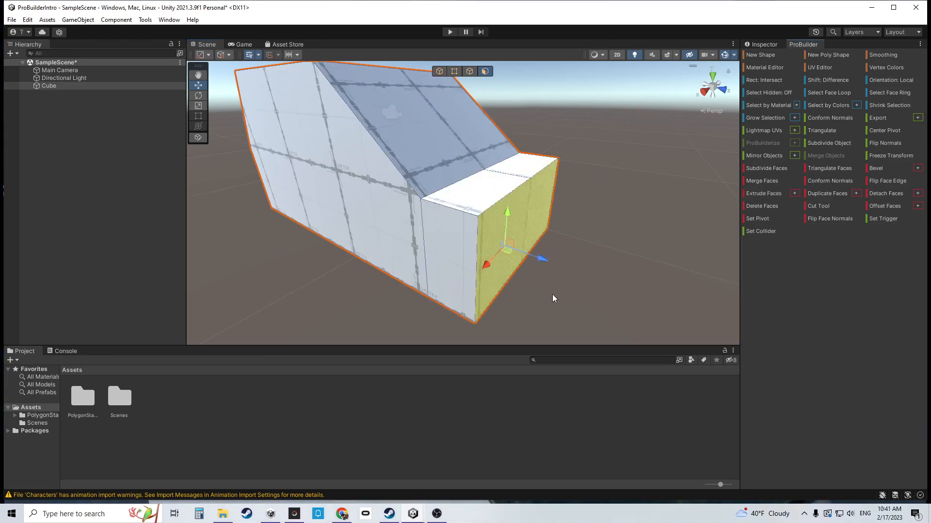
right_drag(527, 197, 557, 197)
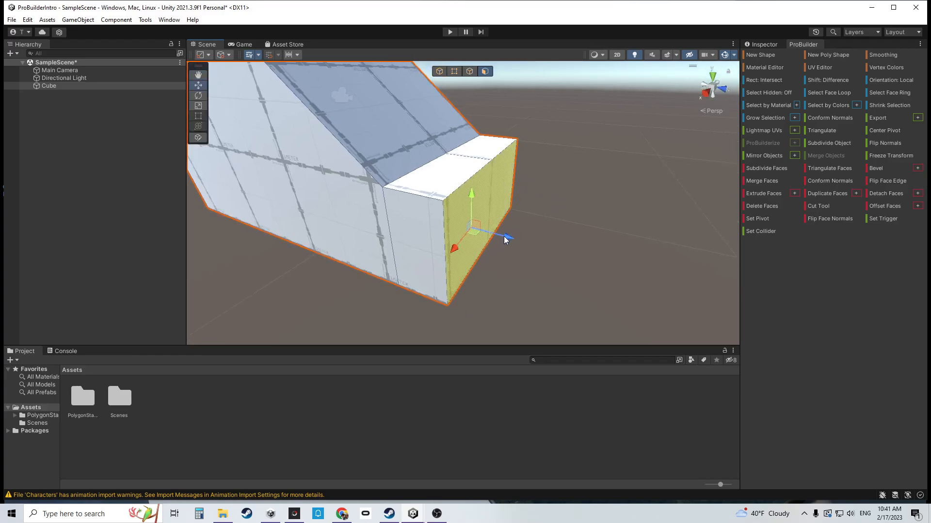
drag(506, 237, 476, 227)
drag(465, 221, 471, 97)
Extrude the two lower faces beneath the opposite, smaller slope and pull the extruded section farther outward along the Z axis.
click(470, 72)
alt+drag(589, 167, 550, 248)
click(552, 164)
shift+click(516, 194)
click(485, 72)
click(472, 208)
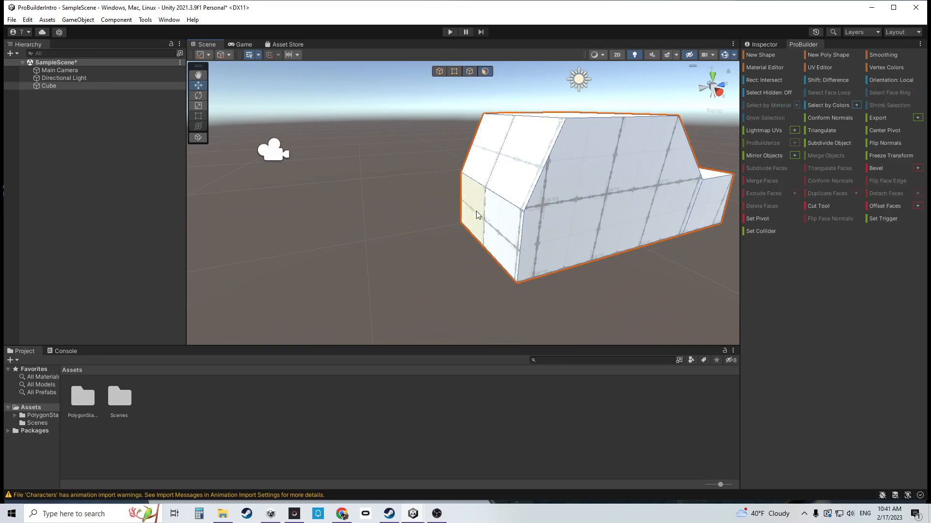
shift+click(496, 221)
shift+click(497, 221)
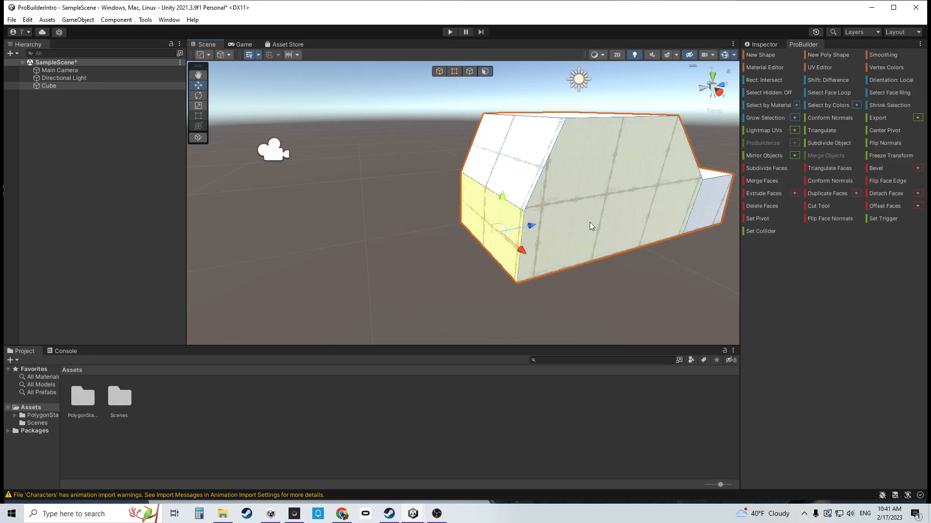
click(764, 194)
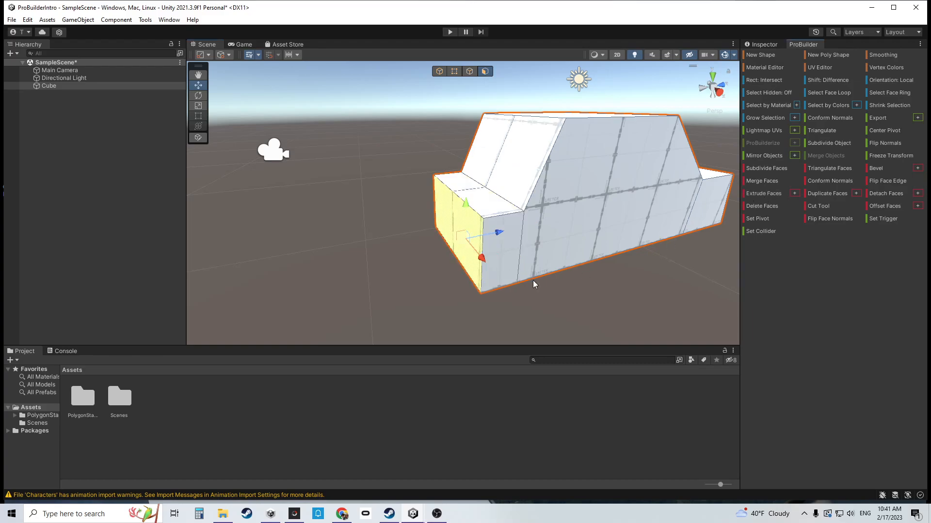
drag(494, 234, 428, 250)
Select the large side face of the car body and switch to vertex editing.
alt+drag(517, 233, 368, 203)
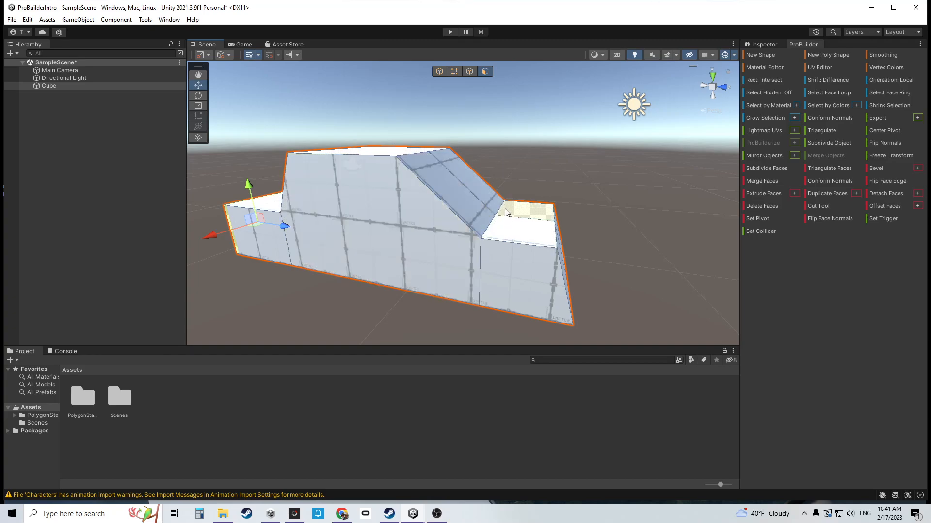
alt+drag(473, 200, 545, 213)
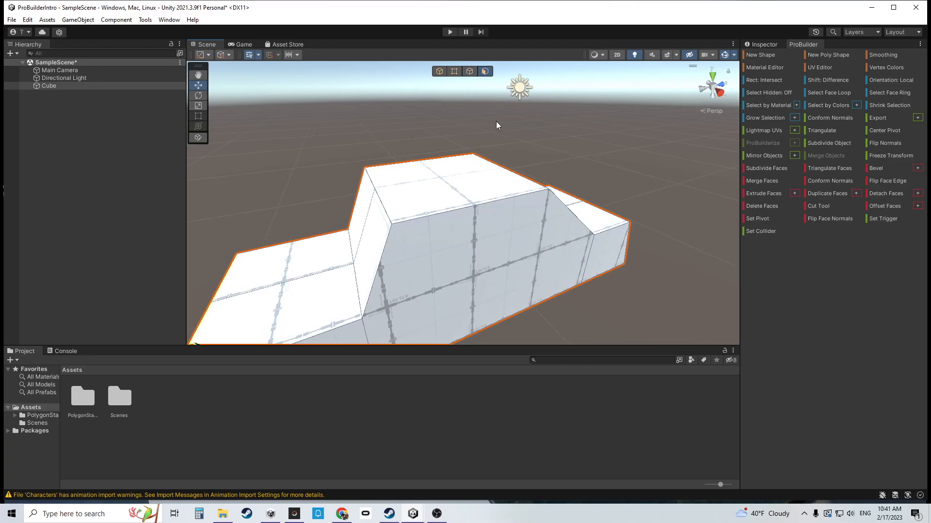
alt+drag(450, 132, 499, 210)
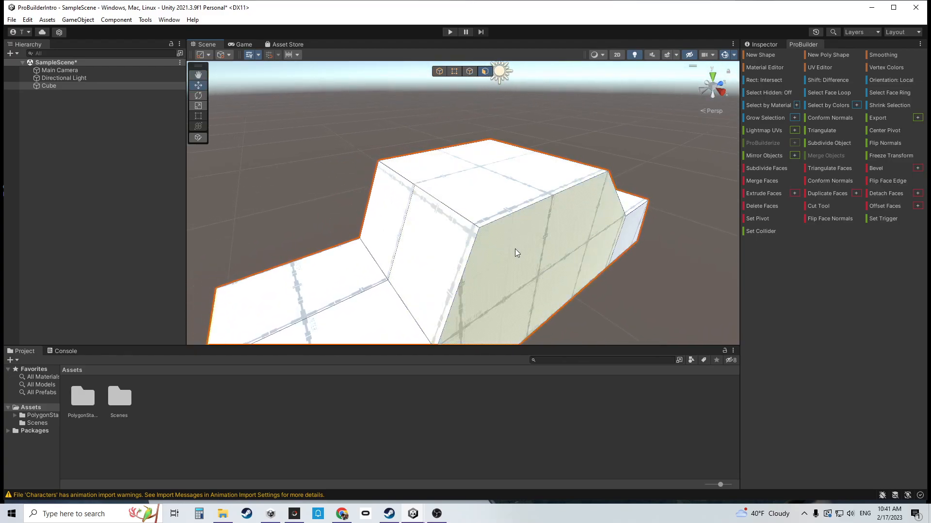
click(506, 231)
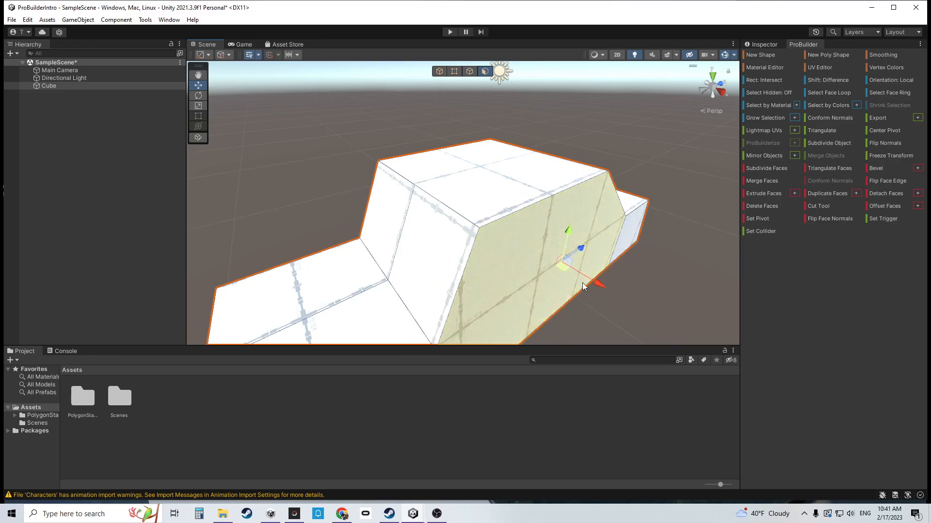
click(439, 71)
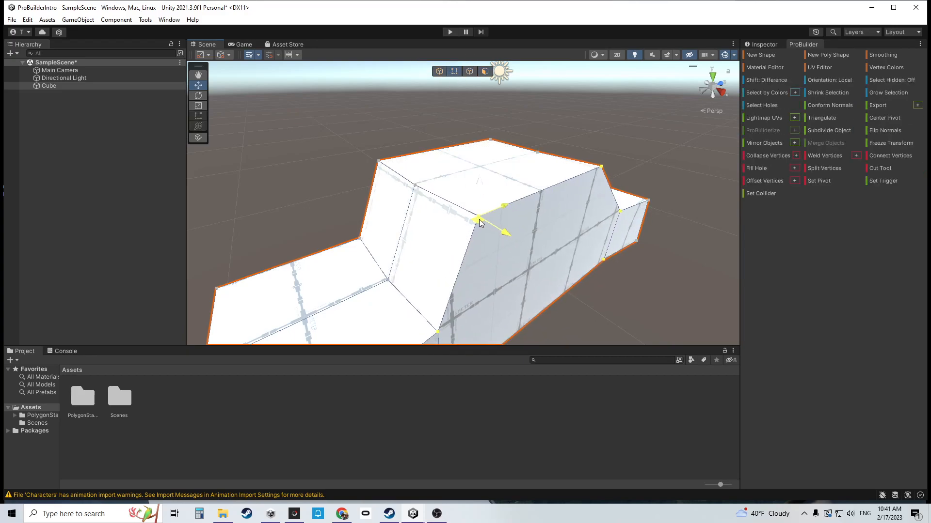
alt+drag(532, 240, 514, 207)
alt+drag(429, 275, 507, 202)
right_drag(508, 203, 509, 203)
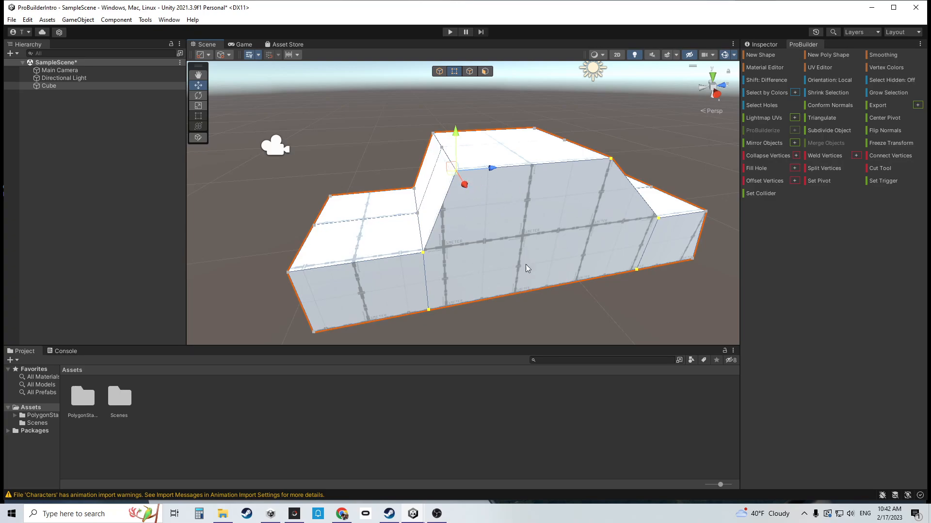
right_drag(518, 209, 525, 207)
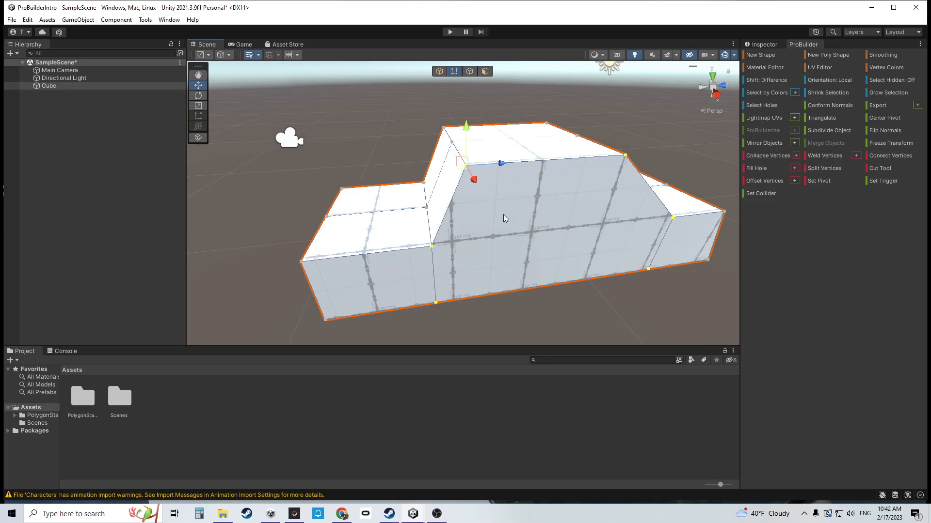
right_drag(522, 219, 564, 203)
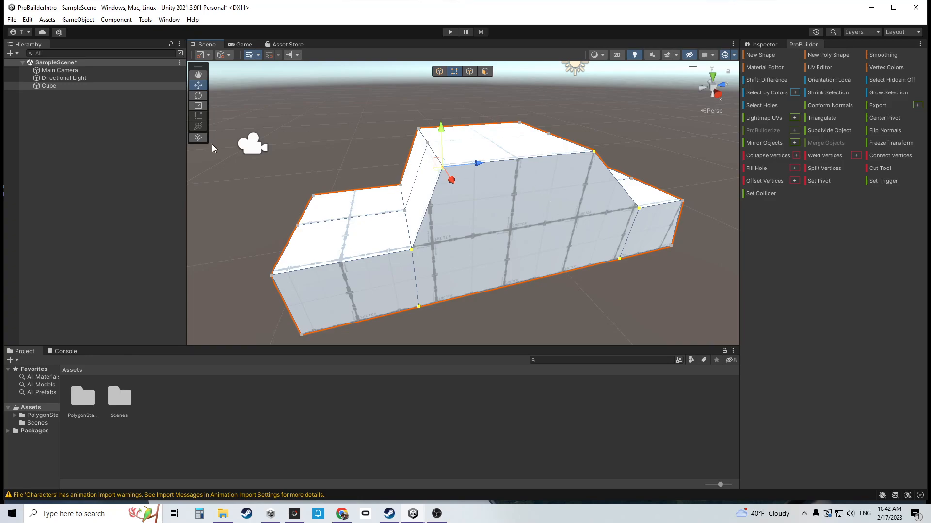
Add the SM_PolygonPrototype_Prop_Crate_03 prefab from Assets/PolygonStarter/Prefabs to an empty area of the scene and frame it.
right_drag(527, 162, 490, 170)
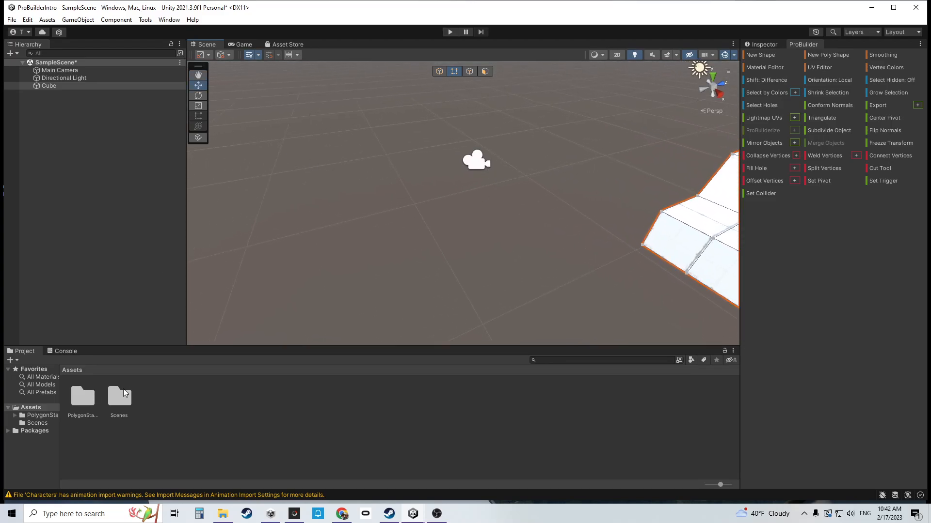
double_click(77, 400)
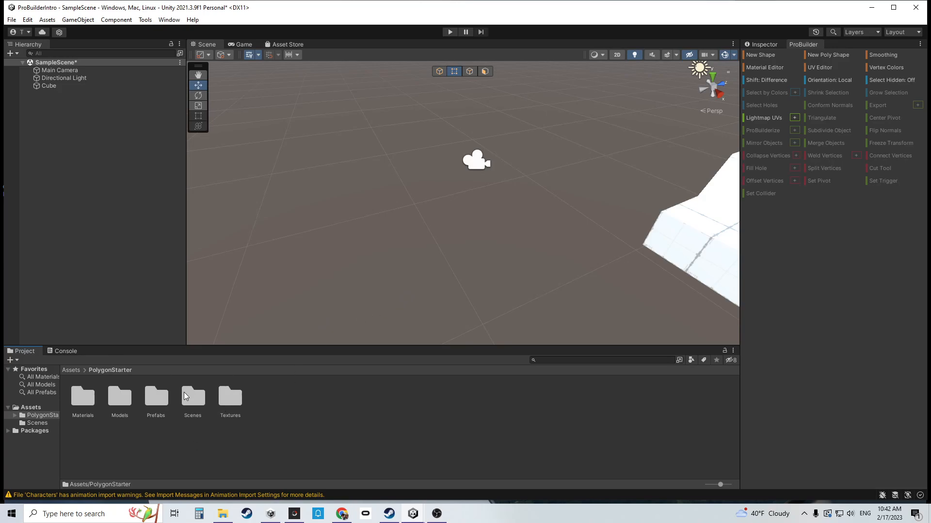
double_click(163, 397)
scroll(388, 435, down, 3)
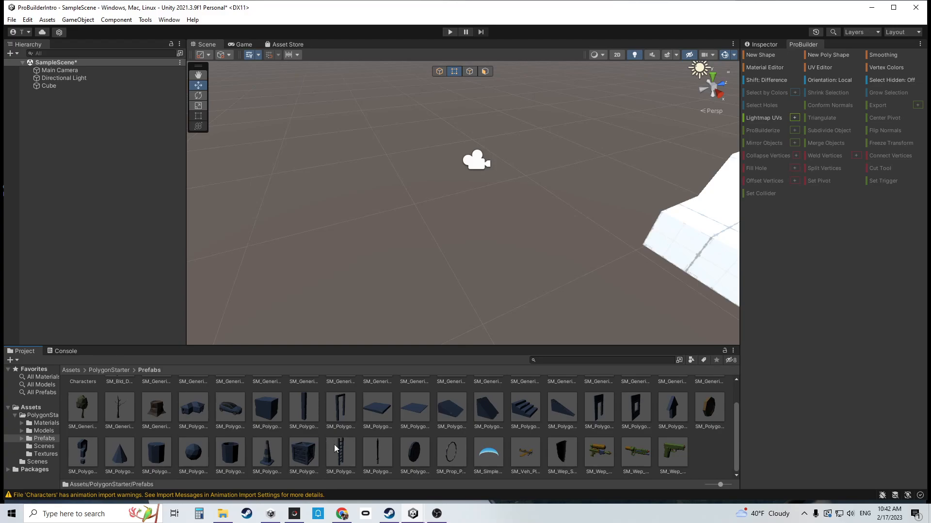
drag(311, 449, 390, 210)
right_drag(506, 237, 435, 226)
key(f)
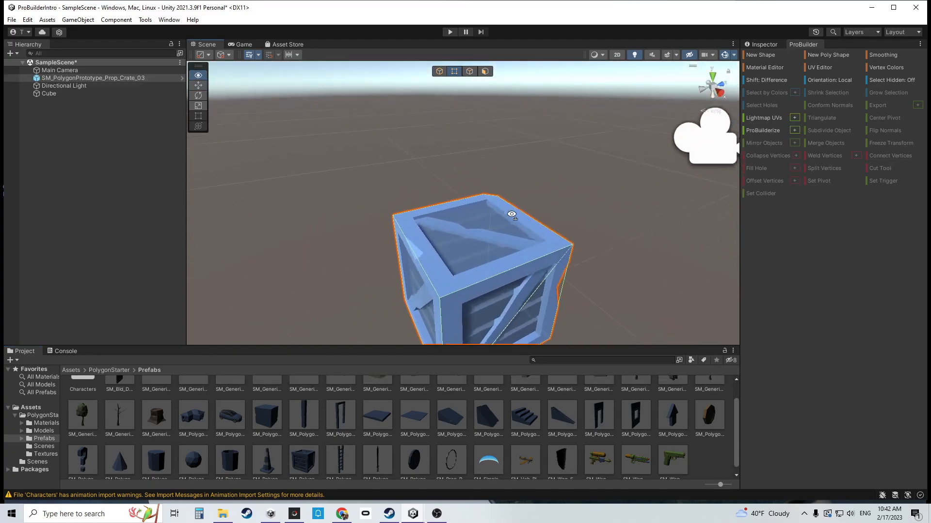
Check the crate in face selection mode, return to object mode and ProBuilderize it into an editable mesh.
right_drag(467, 235, 488, 114)
click(484, 71)
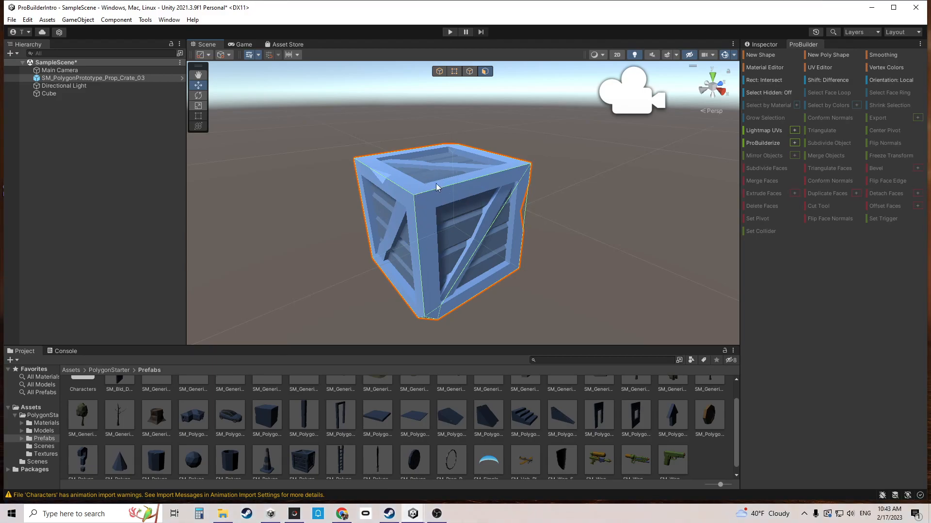
right_drag(451, 202, 482, 197)
key(d)
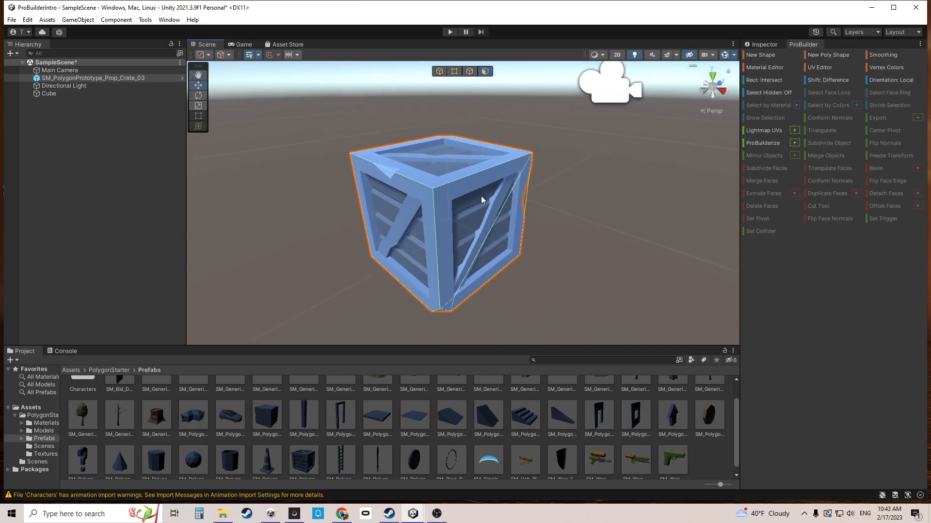
click(439, 71)
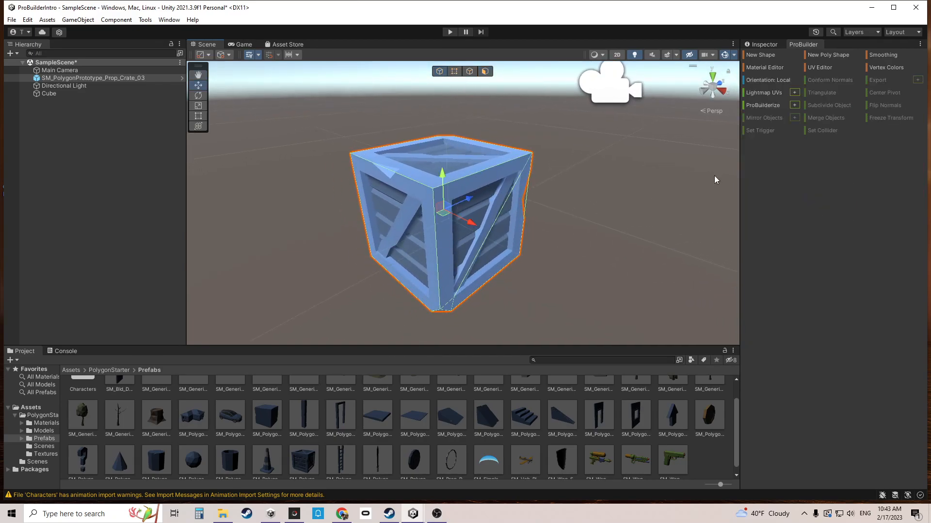
click(763, 110)
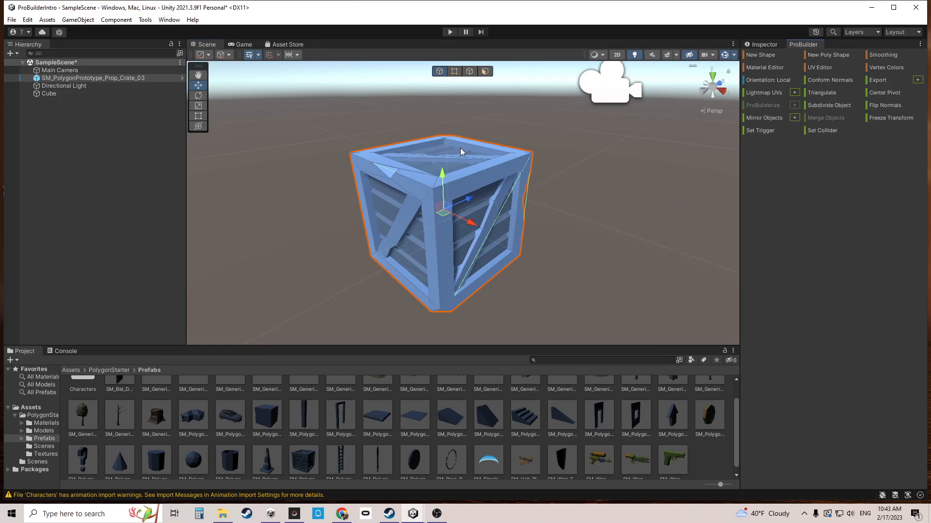
Switch the crate to vertex editing and move one of its upper corner vertices inward.
click(455, 72)
key(a)
right_drag(500, 158, 446, 159)
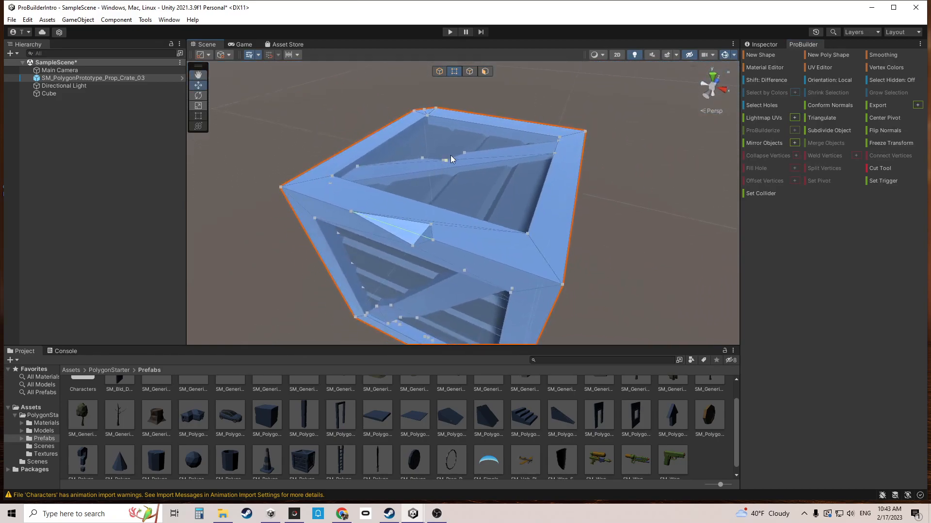
right_drag(501, 188, 570, 199)
click(571, 194)
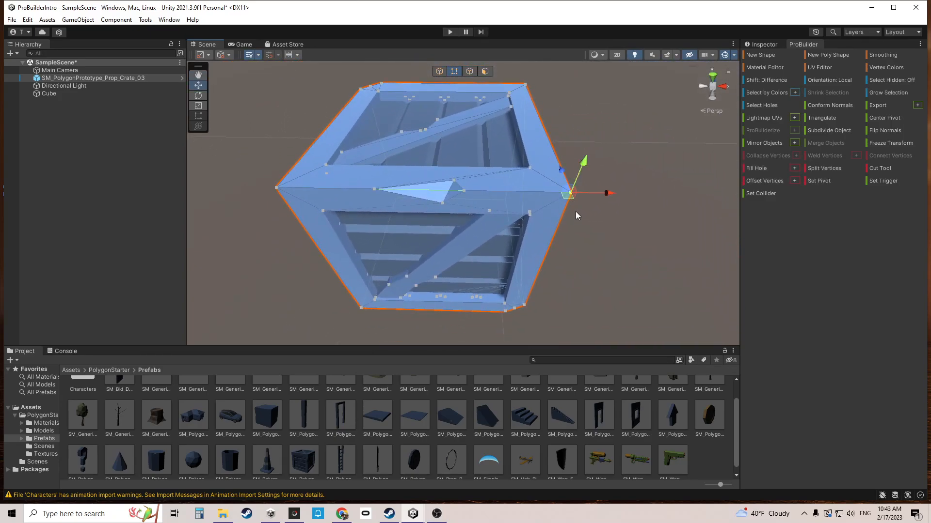
drag(571, 194, 533, 185)
Select the vertices clustered around the crate's moved corner and shift them along the X axis.
key(d)
right_drag(535, 188, 453, 231)
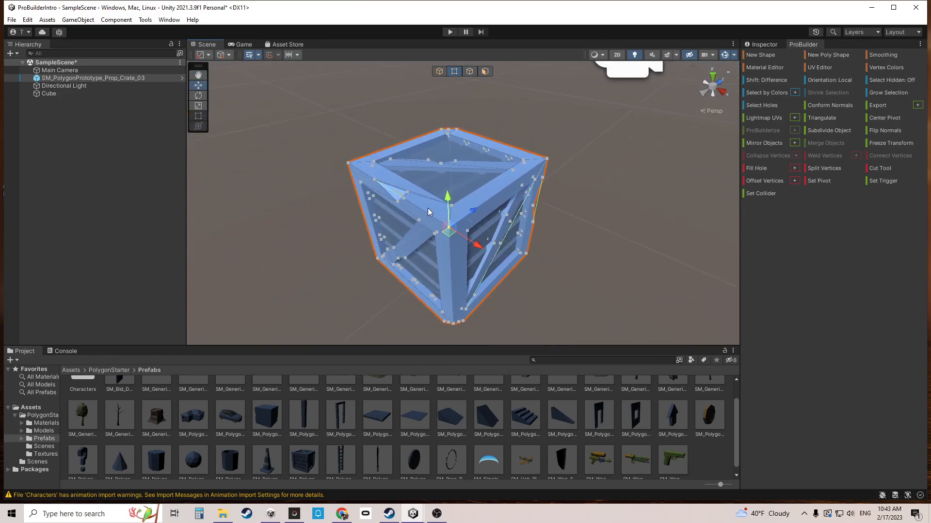
drag(469, 243, 470, 244)
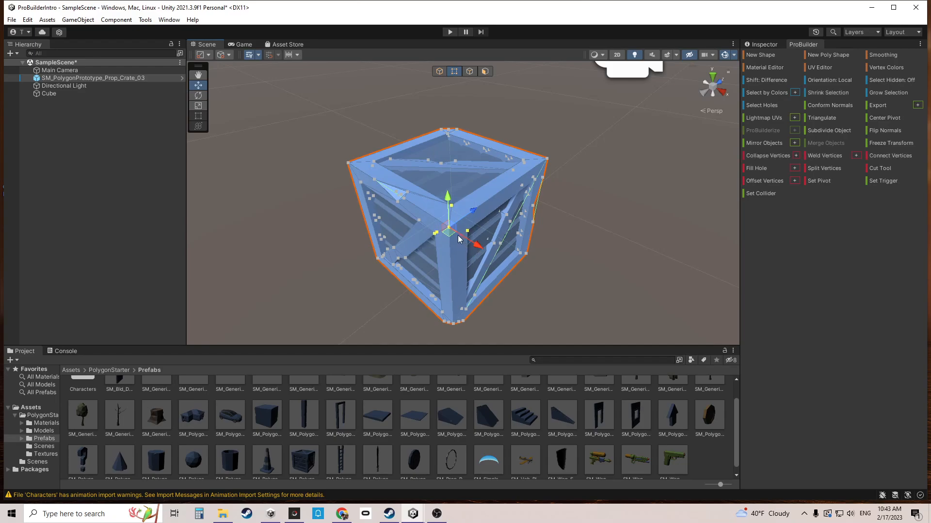
key(a)
right_drag(441, 266, 551, 269)
key(s)
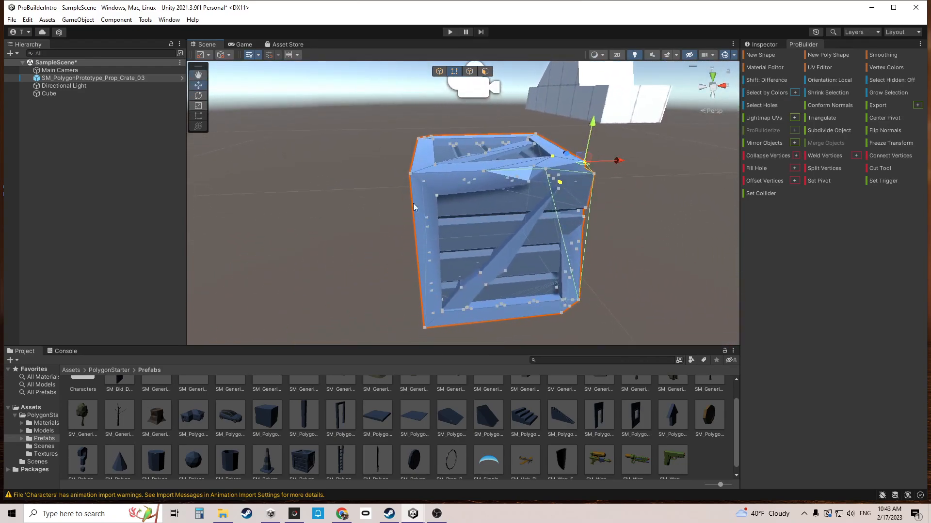
Switch the crate to face editing and select one frame face along its top rim.
click(485, 71)
right_drag(514, 227, 587, 160)
right_drag(551, 224, 406, 230)
key(d)
key(s)
right_drag(401, 187, 452, 228)
key(a)
key(w)
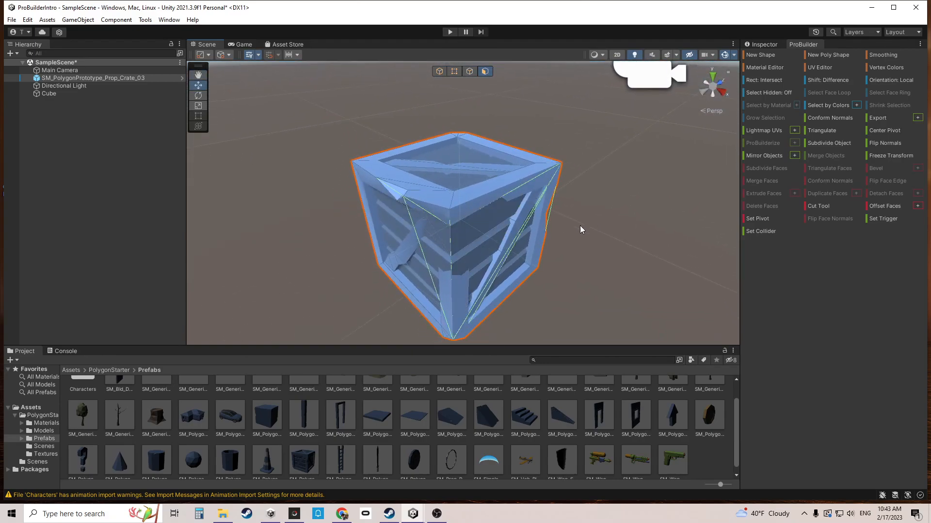
click(468, 198)
right_drag(496, 225, 560, 281)
key(a)
key(e)
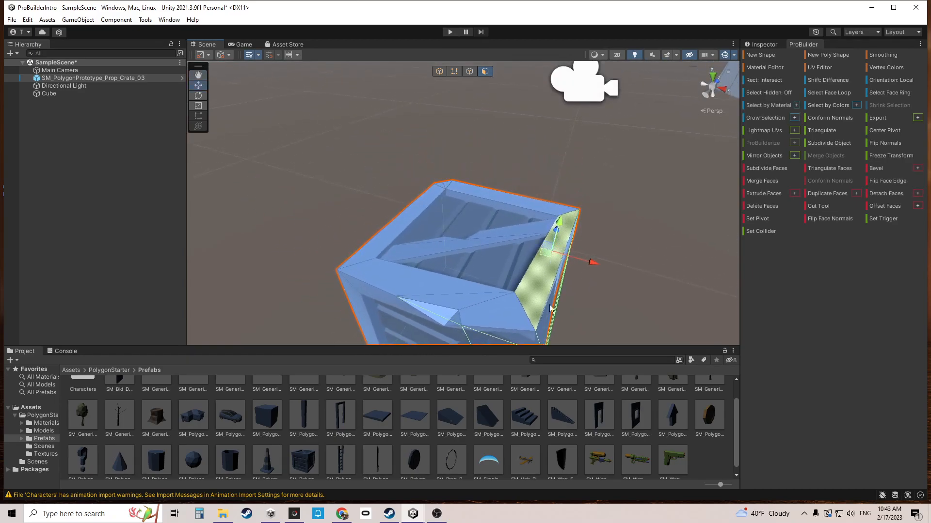
Add the SM_PolygonCity_Veh_Car_Small_01 prefab to the scene beside the crate and frame it.
key(q)
right_drag(490, 250, 548, 225)
key(a)
key(d)
right_drag(579, 262, 545, 265)
key(s)
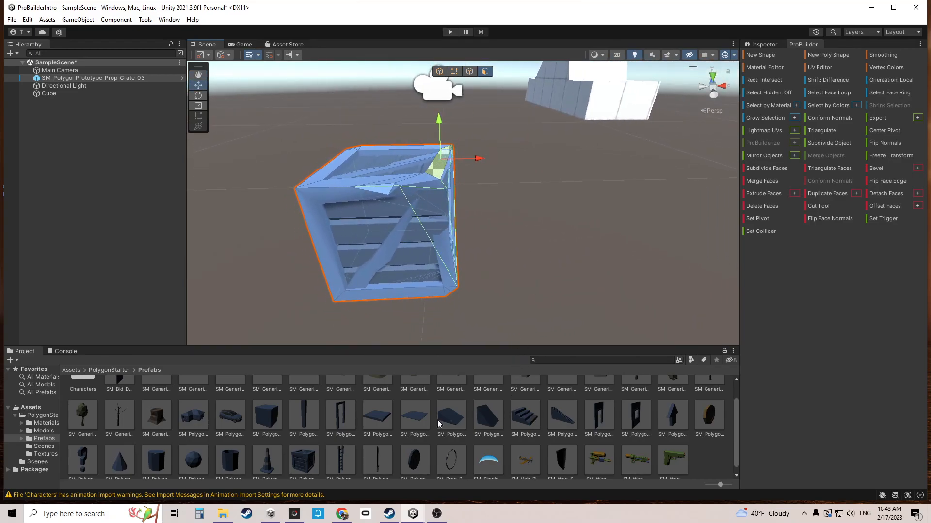
drag(234, 421, 627, 243)
key(f)
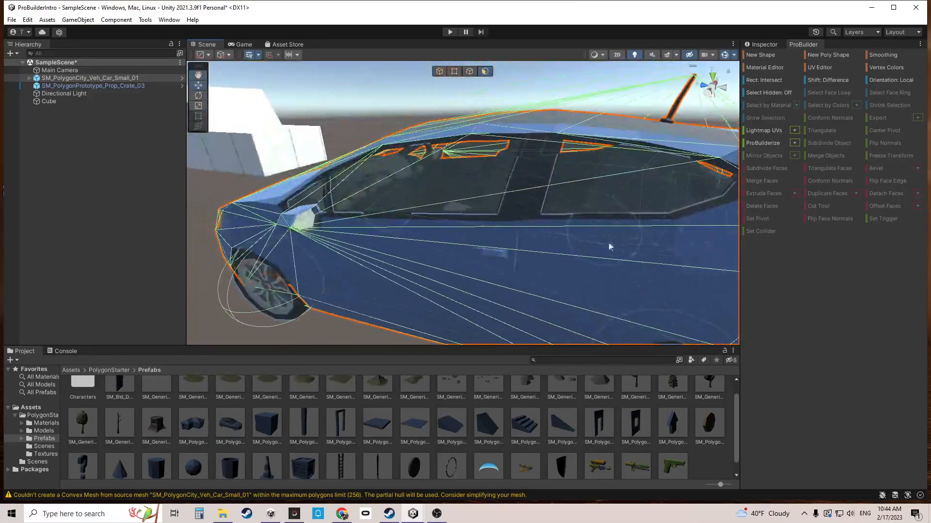
ProBuilderize the small car together with its child objects.
click(762, 143)
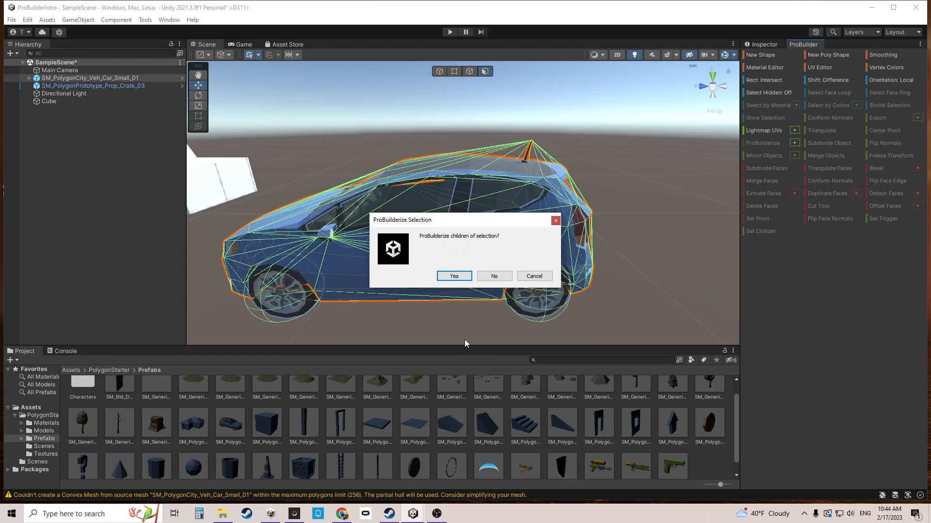
click(456, 277)
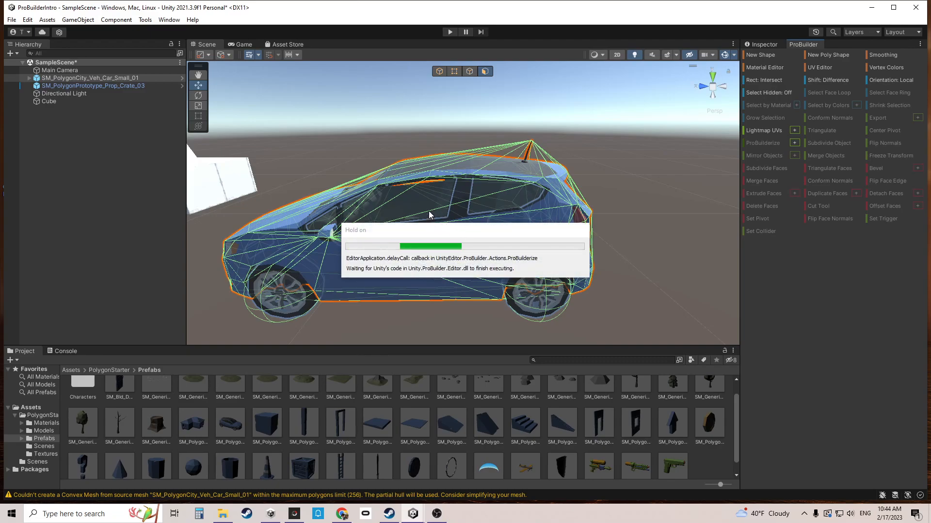
right_drag(490, 234, 516, 177)
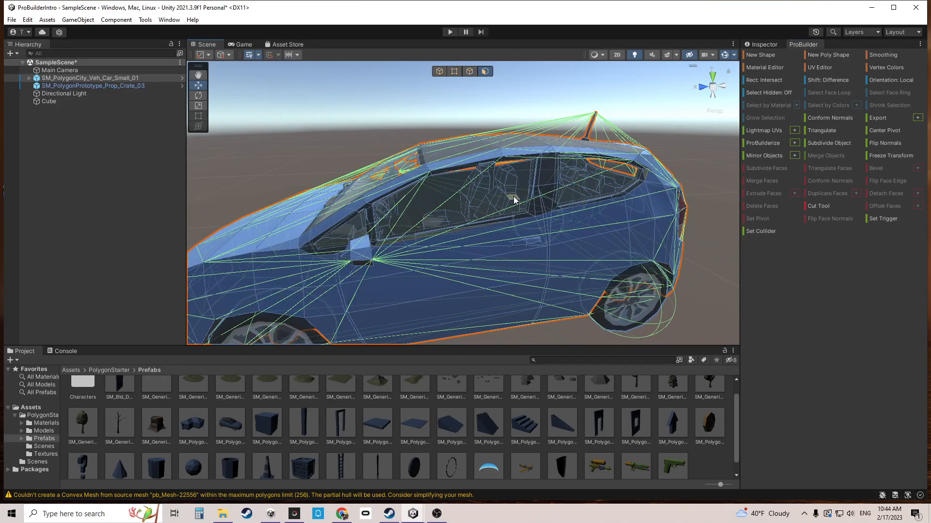
Switch the small car to vertex editing and examine the vertices across its roof and windows.
click(454, 72)
right_drag(484, 155, 561, 227)
key(w)
key(s)
right_drag(504, 214, 567, 217)
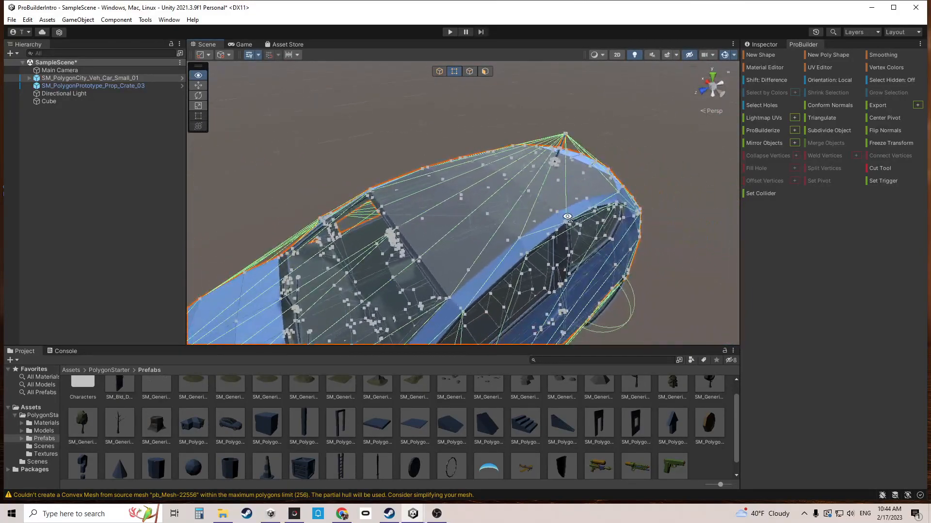
Switch the small car to face editing and examine the faces on its roof, front and side.
click(485, 73)
right_drag(465, 160, 449, 270)
right_drag(485, 236, 333, 252)
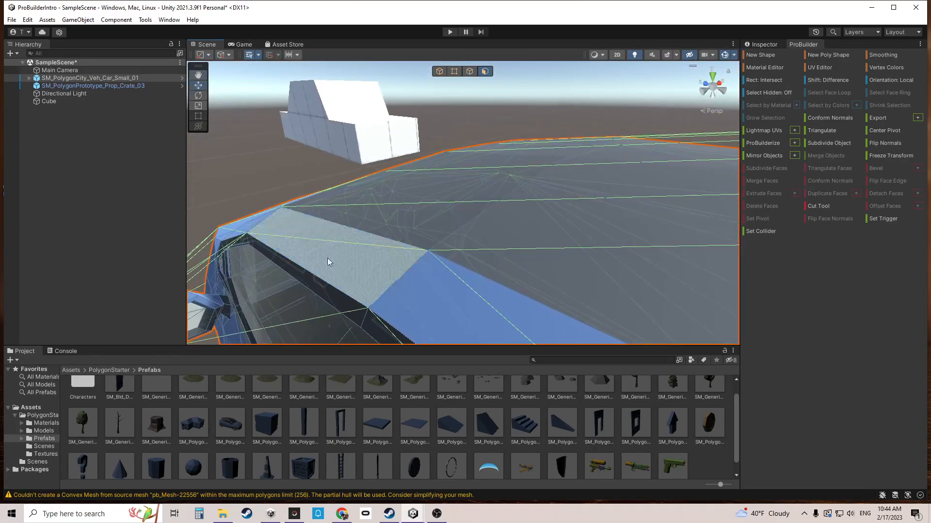
right_drag(282, 302, 548, 276)
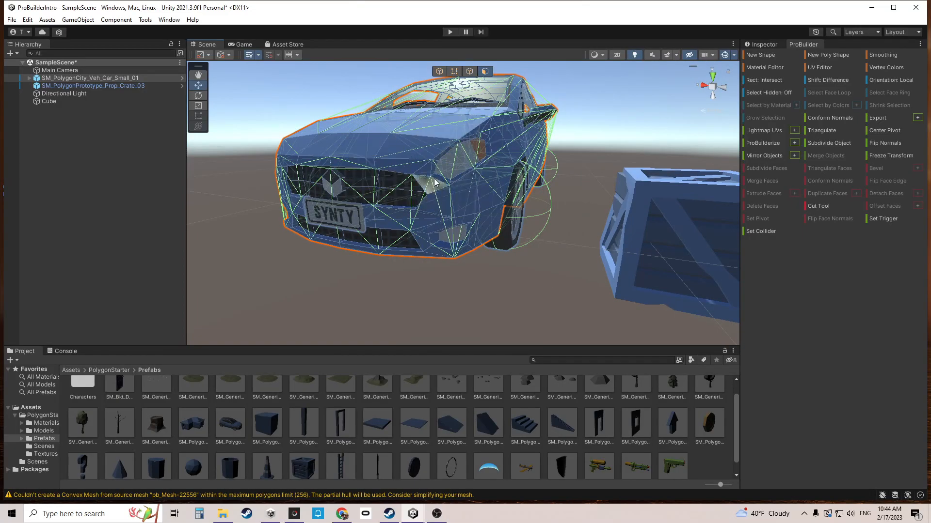
right_drag(473, 189, 409, 205)
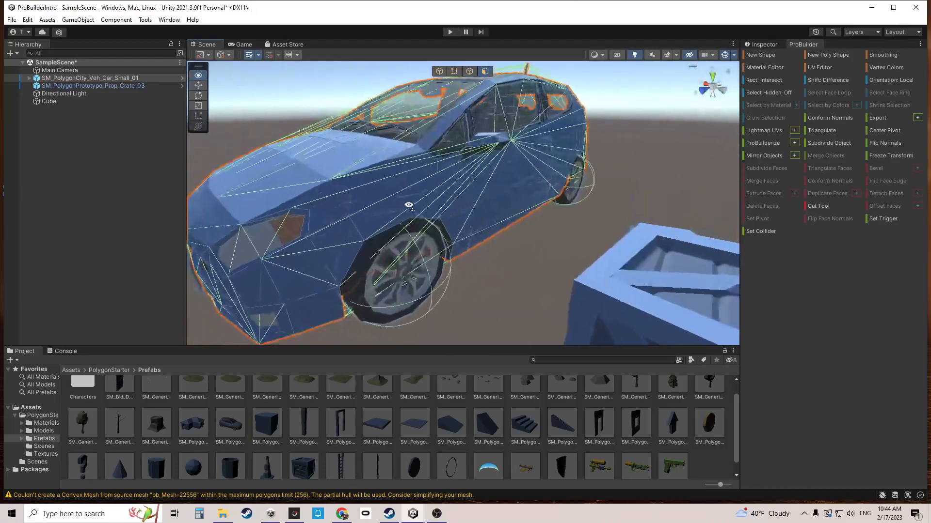
Try moving a face on the car's side door, and undo the move.
click(521, 174)
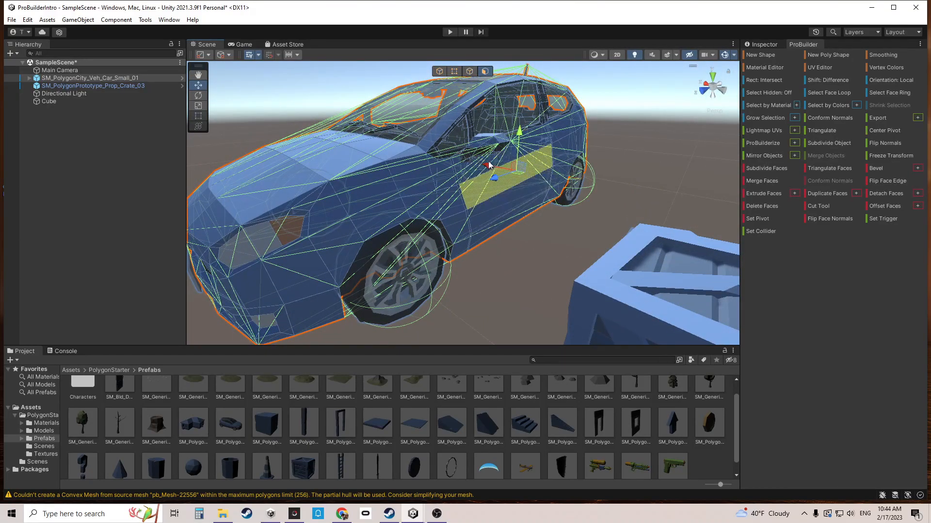
drag(487, 167, 501, 174)
key(ctrl+z)
Delete the small car from the scene.
right_drag(489, 256, 539, 245)
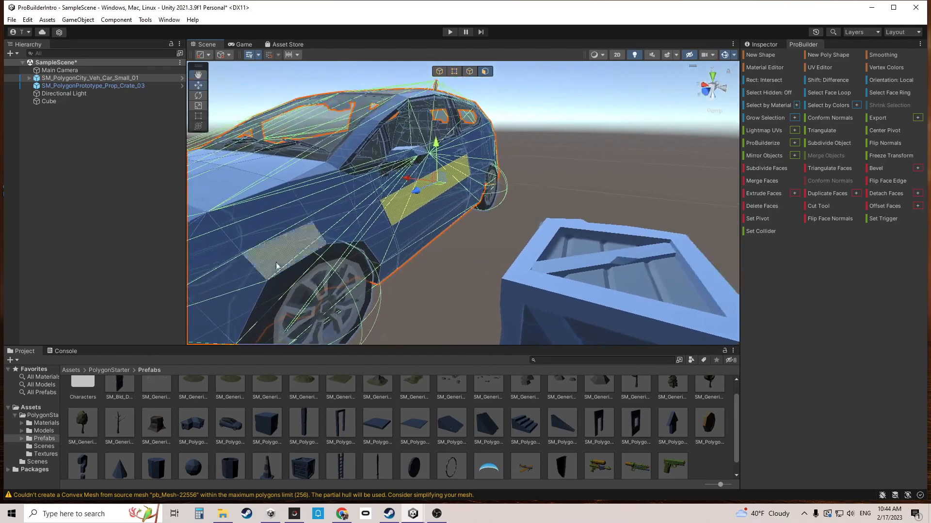
key(s)
right_drag(461, 242, 561, 265)
key(a)
key(e)
key(s)
key(q)
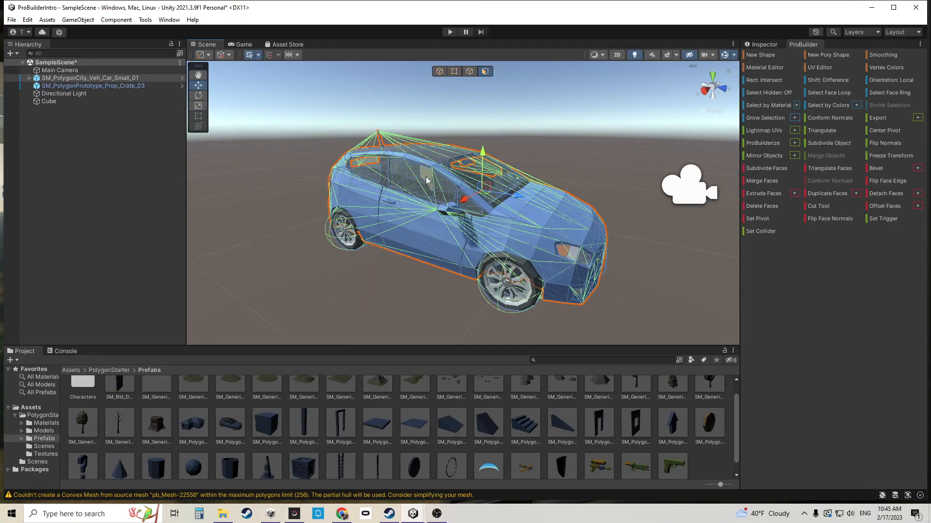
key(Delete)
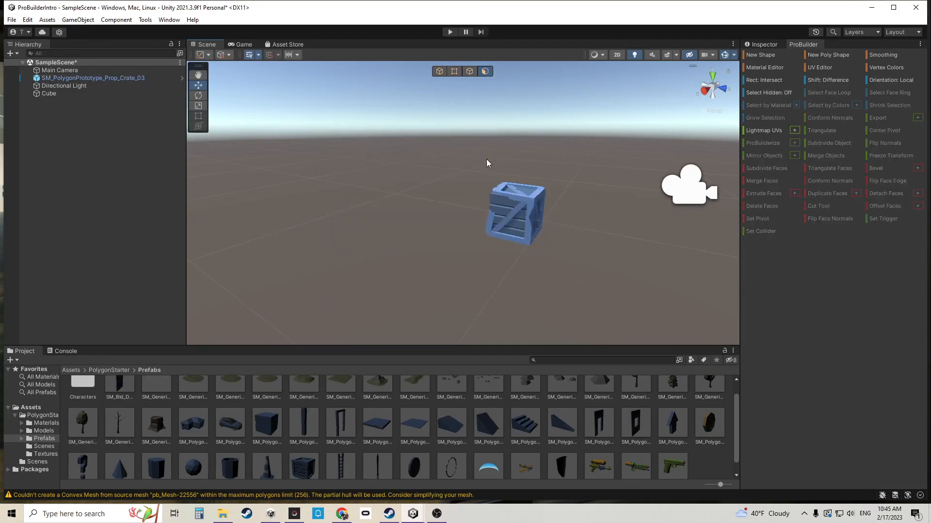
Add the SM_PolygonPrototype_Prop_Ladder_1x2_01P prefab to the scene near the crate and return to object selection.
scroll(487, 162, up, 2)
scroll(320, 417, down, 1)
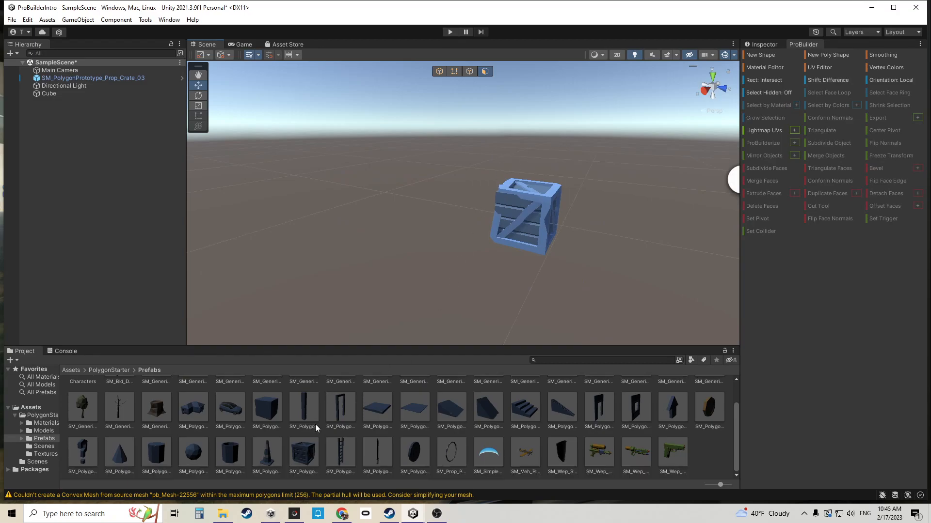
scroll(382, 427, up, 2)
scroll(383, 429, down, 2)
scroll(346, 448, up, 2)
scroll(346, 449, down, 2)
drag(345, 454, 361, 230)
right_drag(485, 212, 426, 204)
click(438, 71)
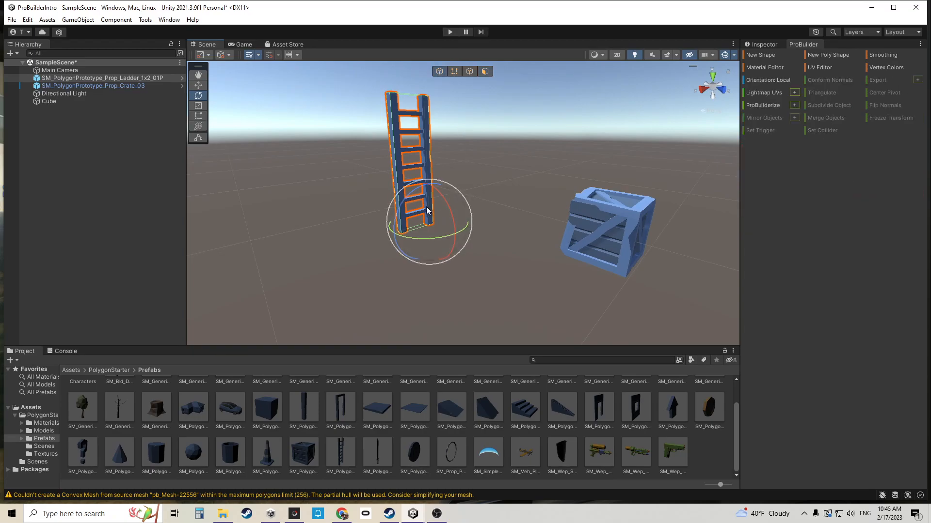
Rotate the ladder onto its long side so its rungs stand upright like a railing.
drag(411, 198, 365, 293)
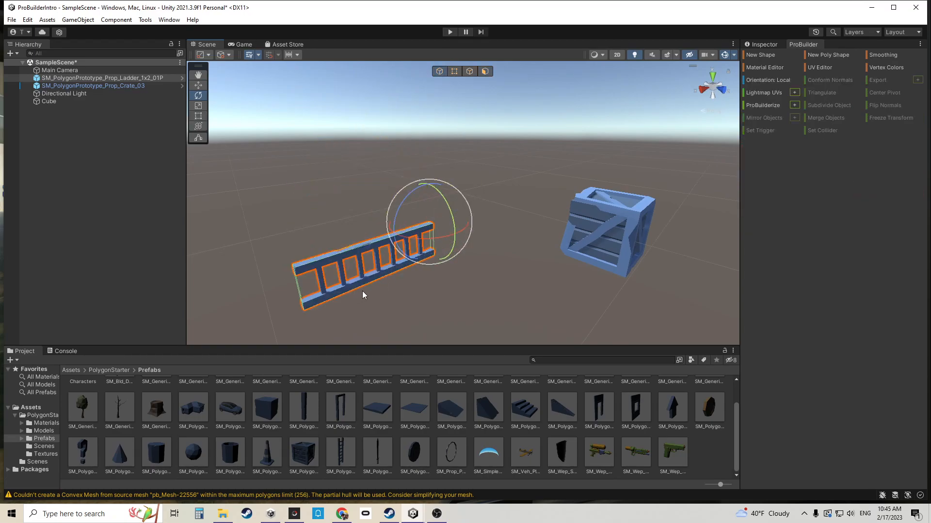
drag(401, 214, 853, 118)
key(w)
key(d)
right_drag(572, 196, 437, 224)
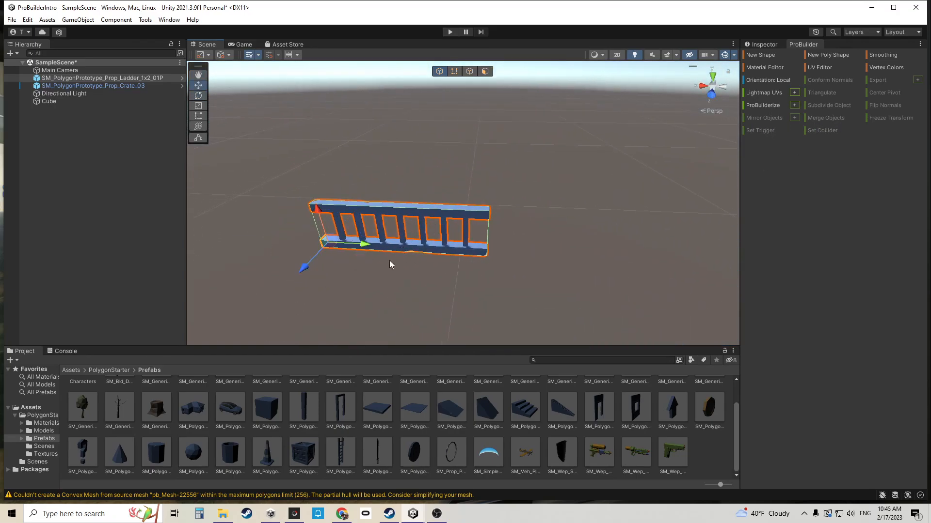
Duplicate the ladder twice and line up the copies end to end as one long railing.
key(ctrl+d)
drag(365, 244, 528, 257)
key(d)
right_drag(508, 287, 482, 273)
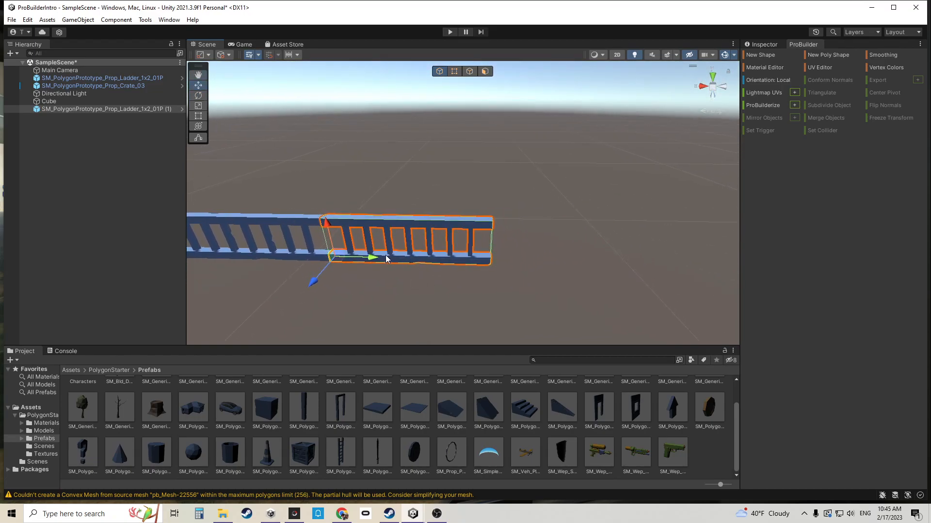
drag(372, 259, 536, 277)
key(ctrl+d)
right_drag(475, 290, 440, 277)
ProBuilderize the last ladder section at the end of the railing.
click(544, 237)
key(a)
right_drag(500, 261, 484, 280)
click(504, 249)
key(f)
click(762, 105)
mouse_move(490, 214)
right_down()
mouse_move(508, 213)
mouse_move(484, 203)
mouse_move(498, 230)
right_up()
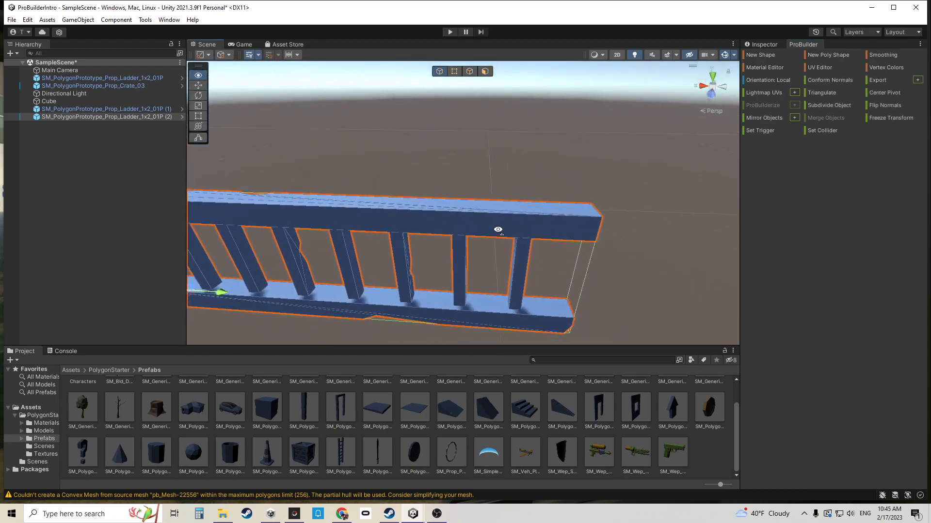
Switch the converted ladder to edge editing and select the long front edge of its top rail.
click(469, 72)
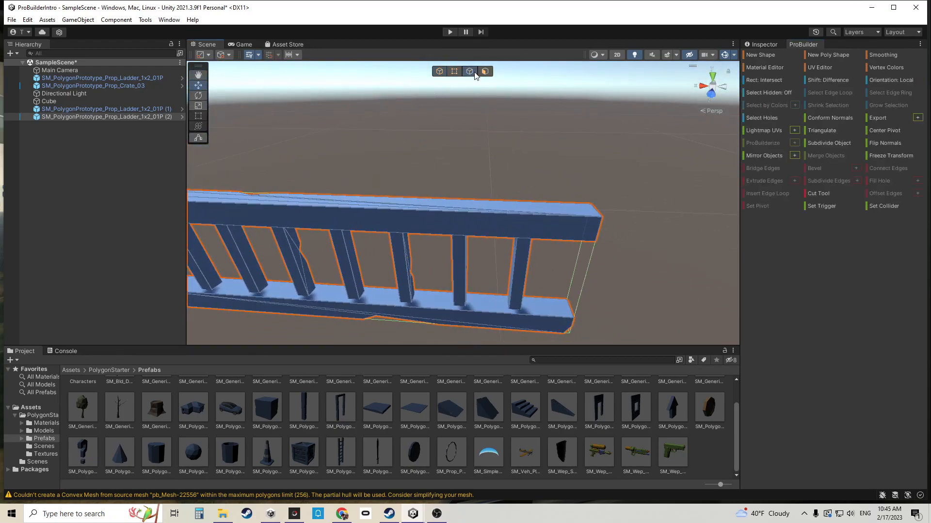
right_drag(529, 210, 478, 213)
key(s)
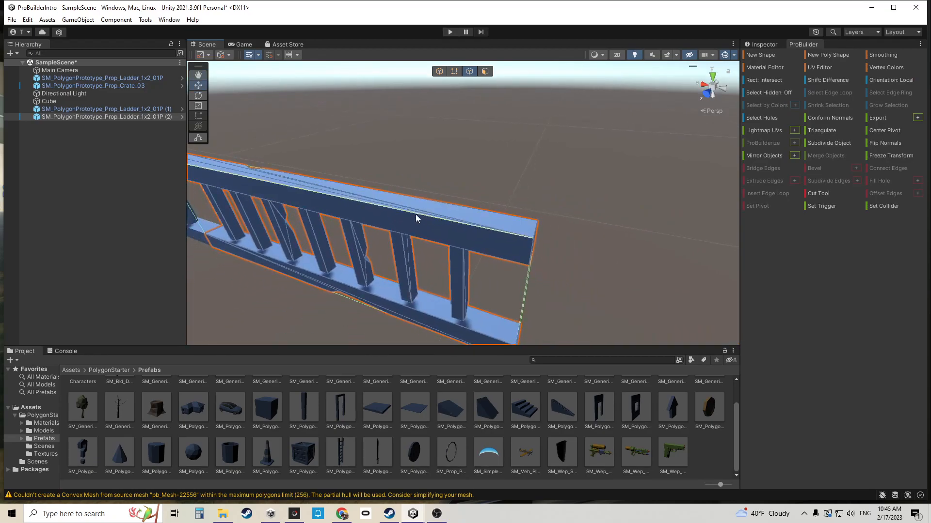
click(399, 211)
right_drag(398, 211, 405, 187)
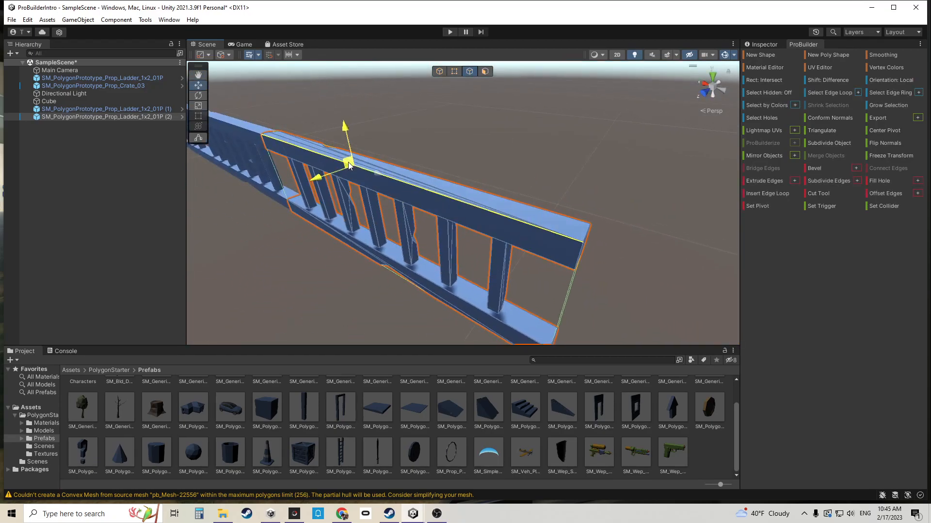
drag(349, 165, 352, 168)
right_drag(353, 167, 491, 88)
Switch to face editing and subdivide the front face of the third rung.
click(485, 72)
right_drag(502, 157, 438, 187)
click(436, 240)
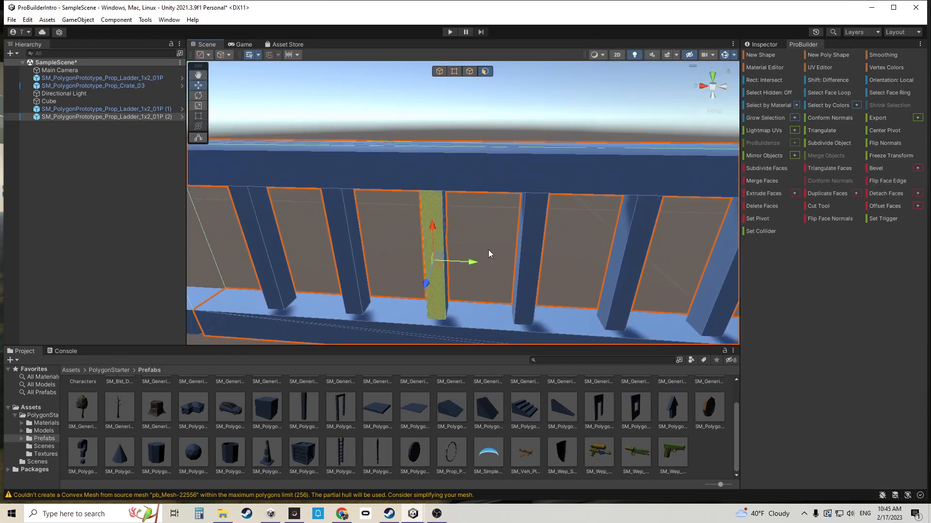
right_drag(486, 250, 481, 248)
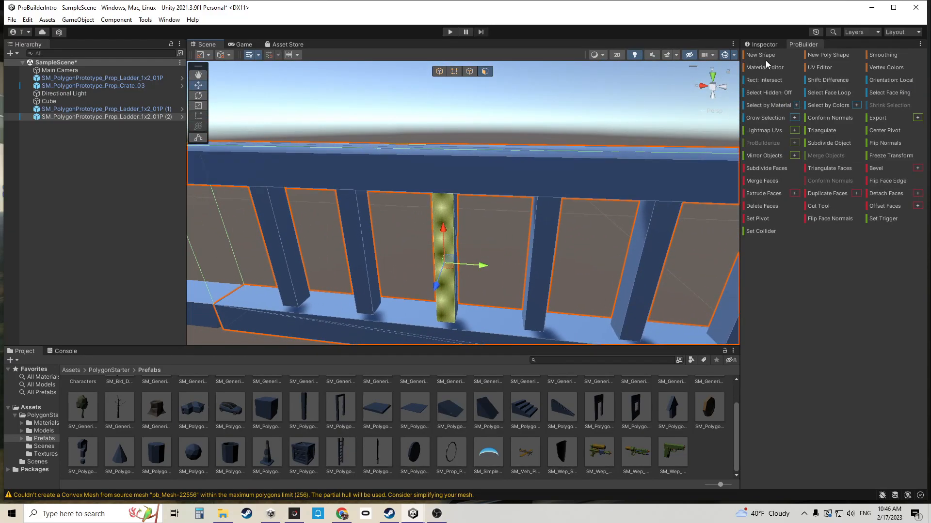
right_drag(540, 143, 496, 155)
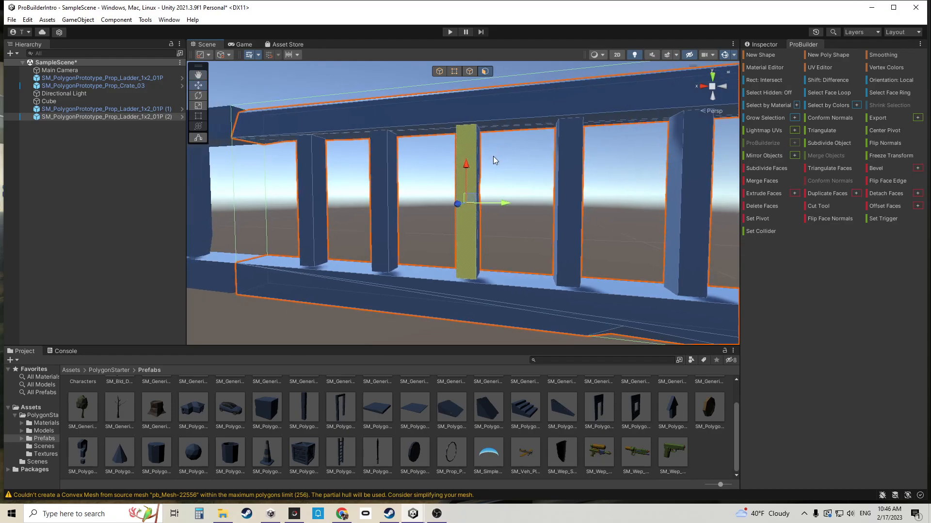
click(765, 170)
Select the two long triangular faces on the side of the subdivided rung.
right_drag(479, 187, 460, 195)
click(373, 163)
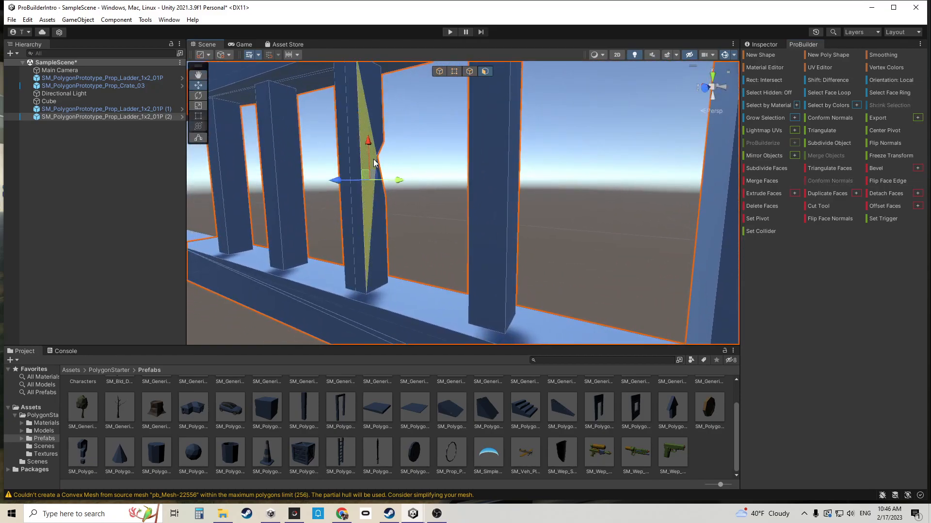
click(355, 196)
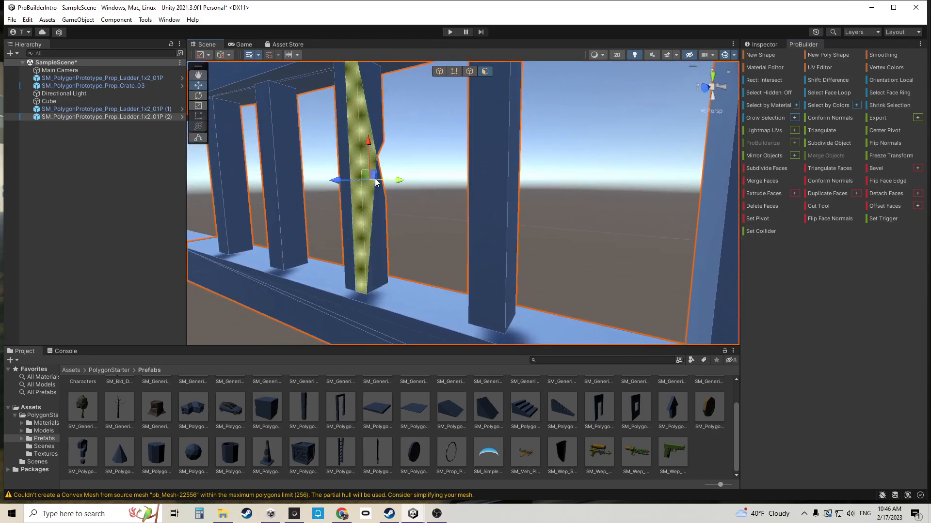
right_drag(393, 173, 515, 286)
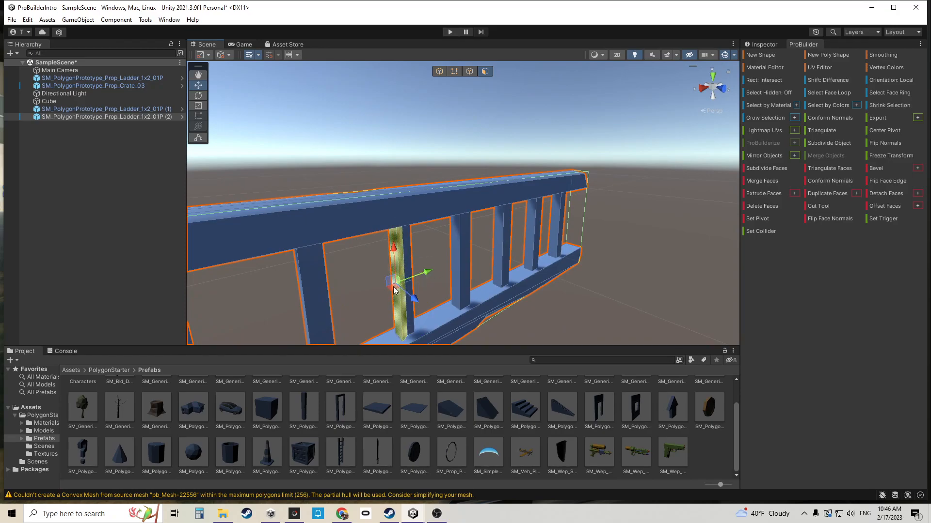
Examine the railing from both ends, including the joint between the converted ladder and its neighbour.
right_drag(392, 288, 477, 211)
key(w)
key(s)
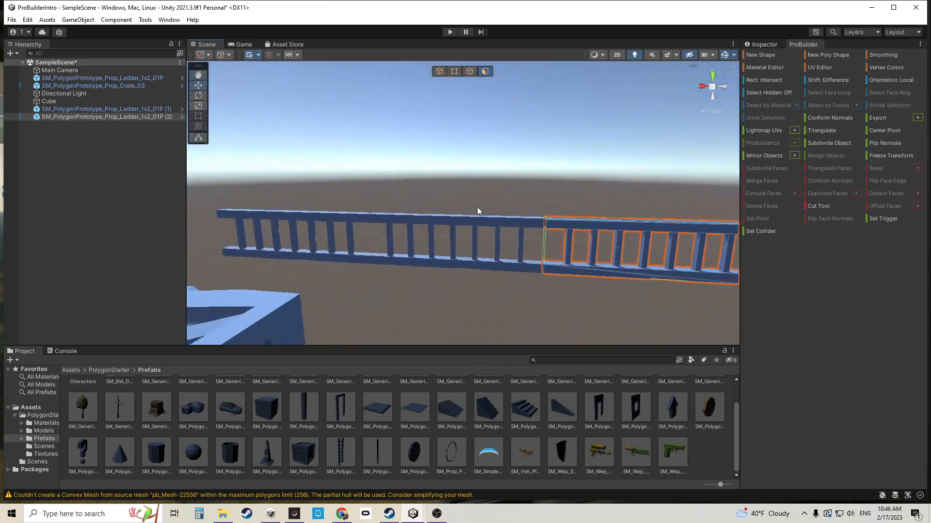
right_drag(377, 216, 401, 232)
key(e)
key(d)
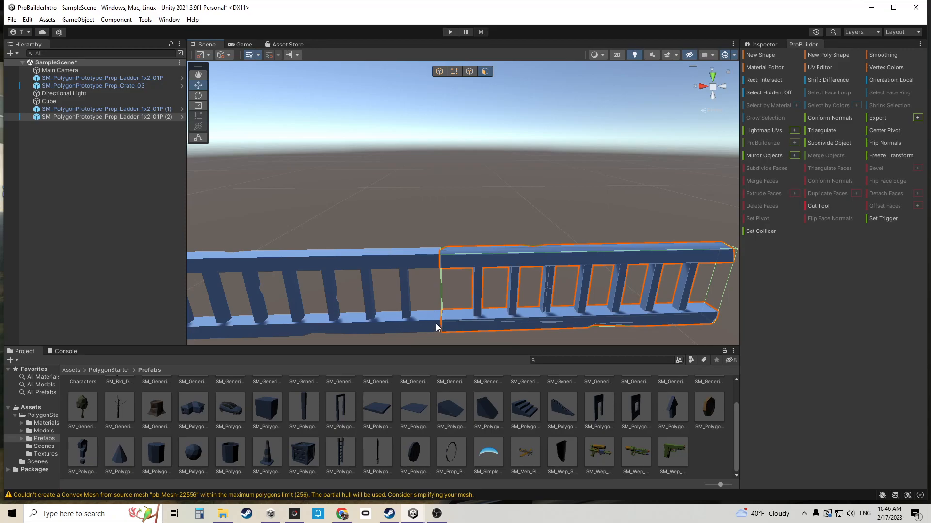
right_drag(537, 201, 492, 197)
key(w)
key(s)
key(q)
Switch to vertex editing and select the vertices around the middle of the third rung.
click(454, 72)
key(w)
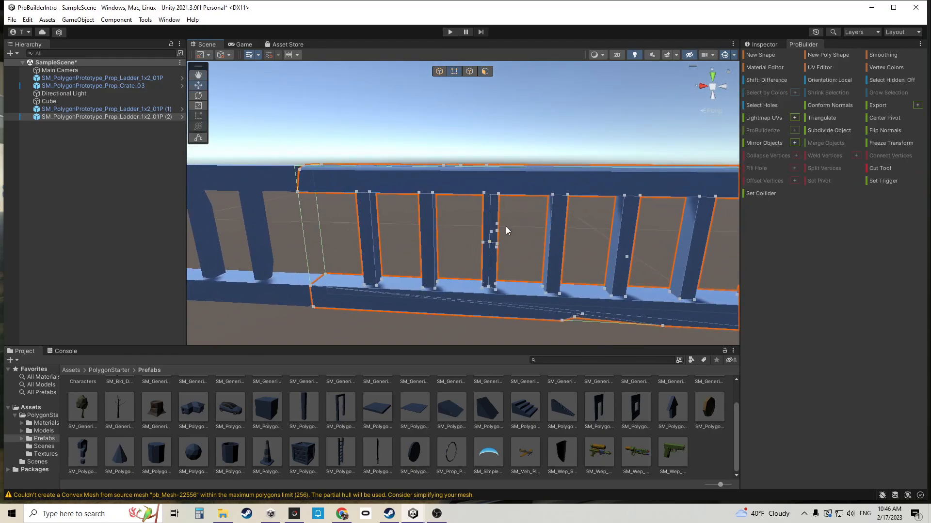
drag(519, 254, 520, 249)
right_drag(520, 249, 502, 209)
key(w)
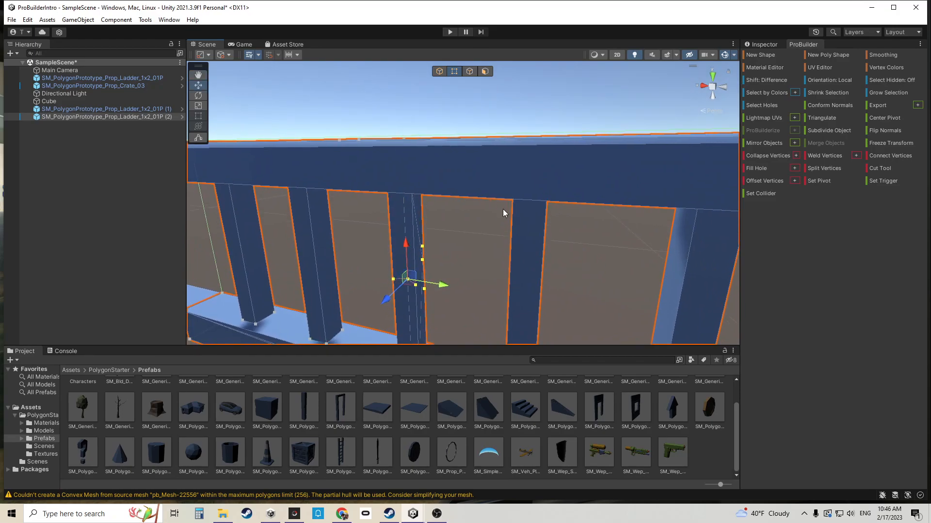
Switch to face editing and delete the front and visible side faces of the converted ladder's fifth rung.
click(485, 71)
right_drag(499, 160, 505, 232)
click(507, 242)
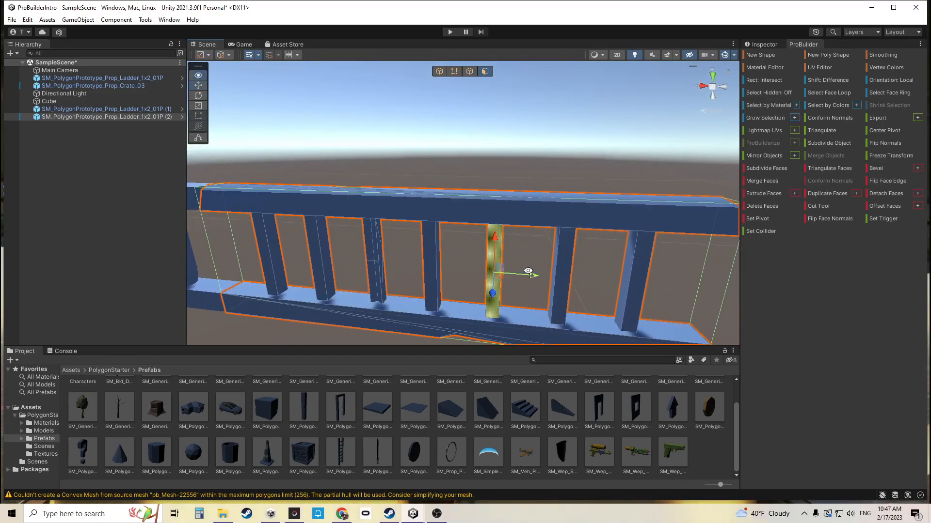
right_drag(532, 272, 489, 265)
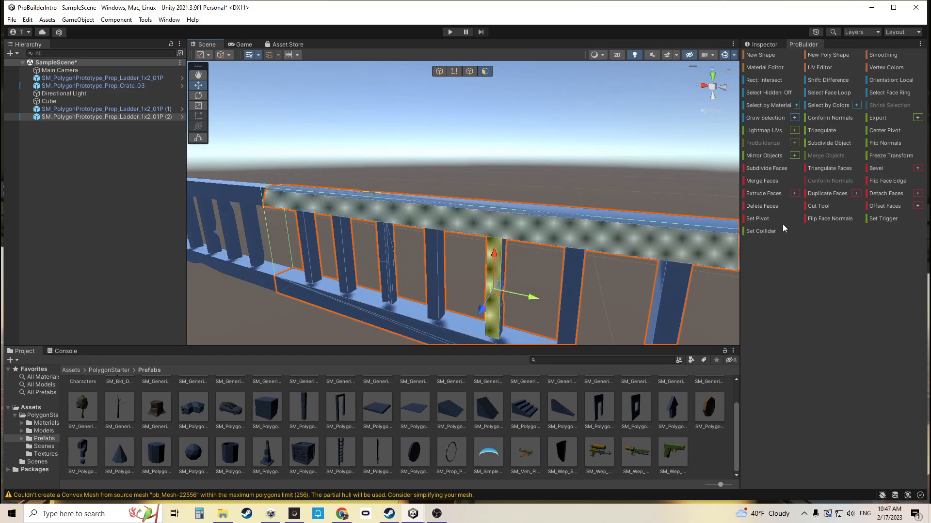
click(760, 208)
right_drag(530, 260, 513, 239)
click(453, 233)
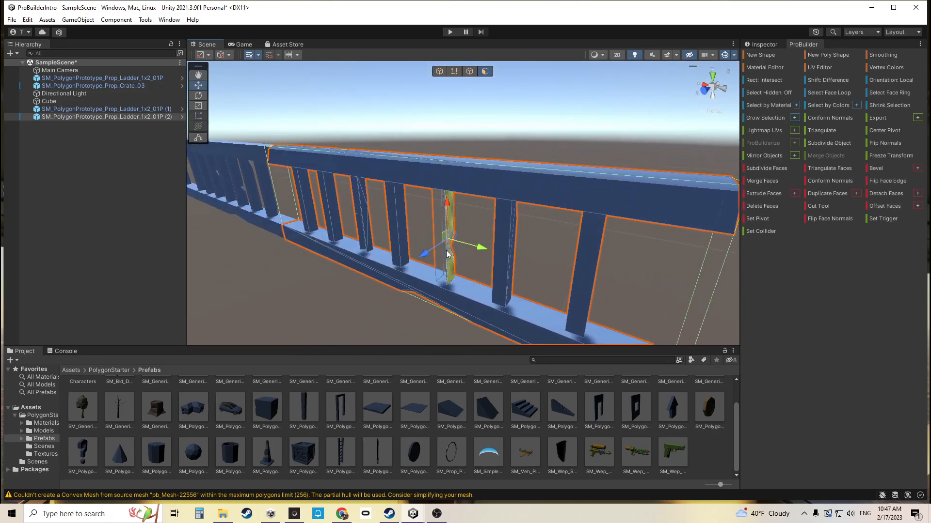
click(758, 208)
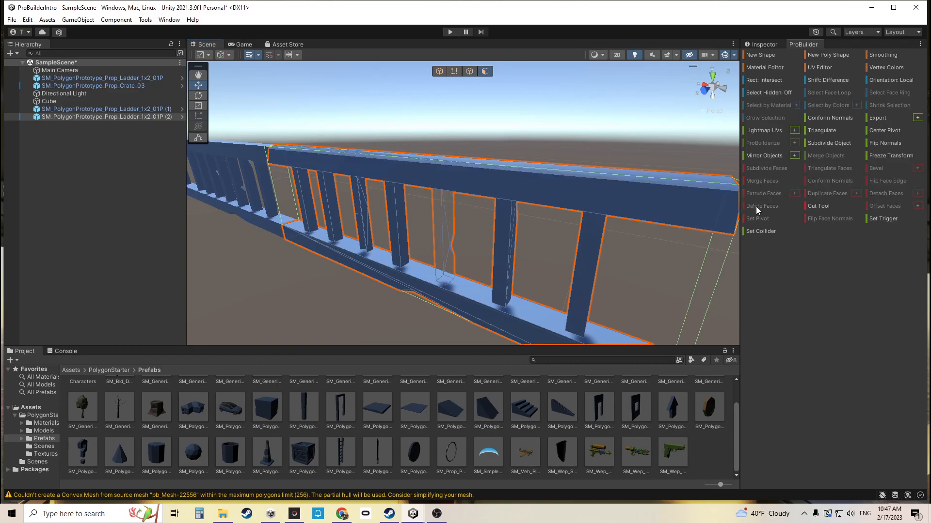
Delete the remaining back and notch faces of the same rung from the railing's far side.
right_drag(625, 267, 229, 241)
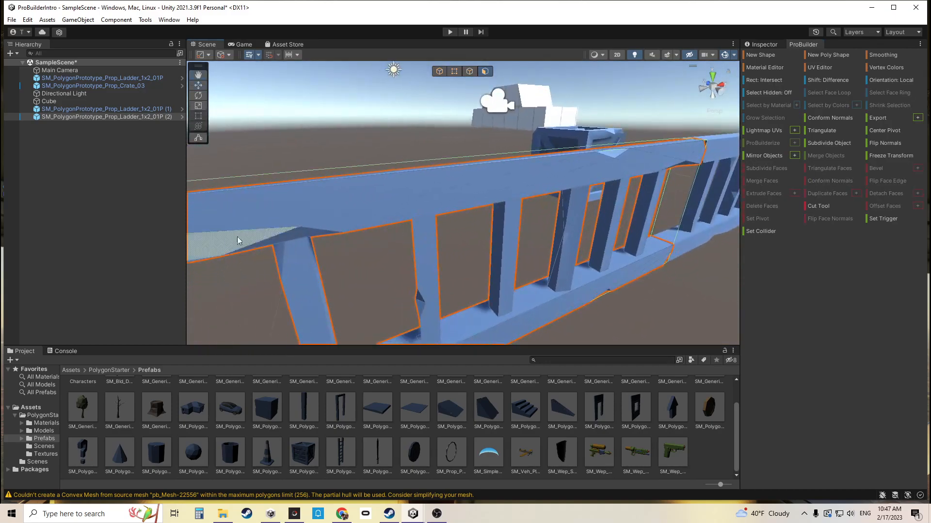
right_drag(580, 301, 580, 227)
mouse_move(531, 199)
right_down()
mouse_move(505, 222)
mouse_move(451, 212)
mouse_move(661, 194)
mouse_move(494, 180)
mouse_move(511, 204)
mouse_move(456, 204)
mouse_move(725, 215)
right_up()
click(501, 209)
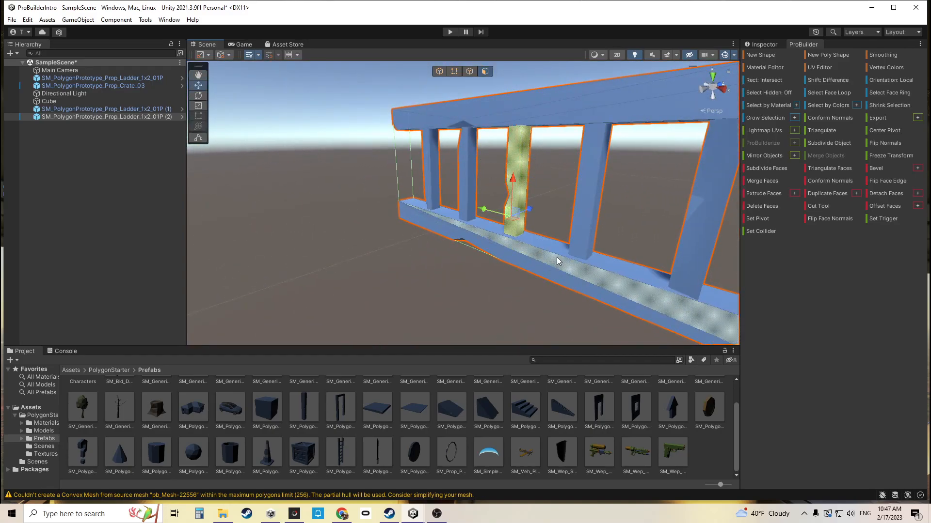
click(765, 207)
right_drag(568, 190, 590, 214)
click(638, 187)
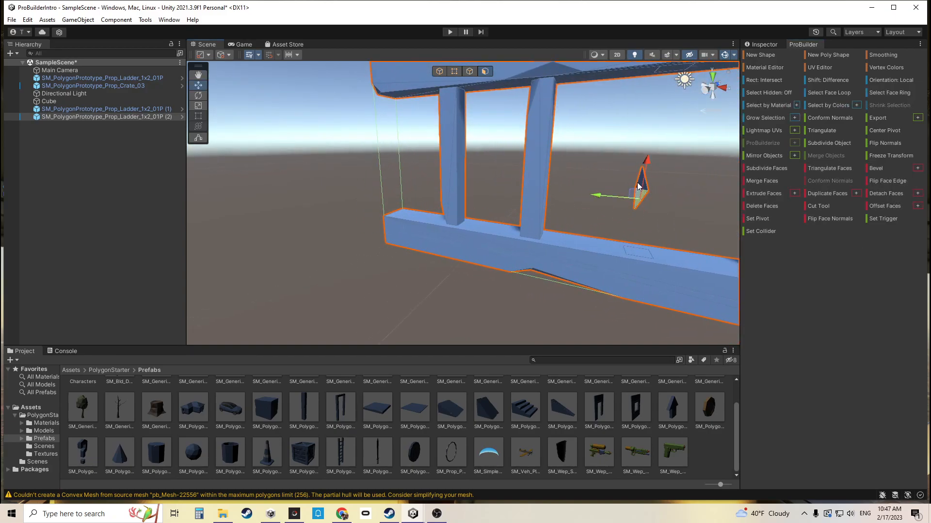
click(764, 206)
Add the SM_Wep_Watergun_01 prefab to the scene and frame it from the side.
right_drag(612, 193, 488, 482)
key(s)
key(w)
key(s)
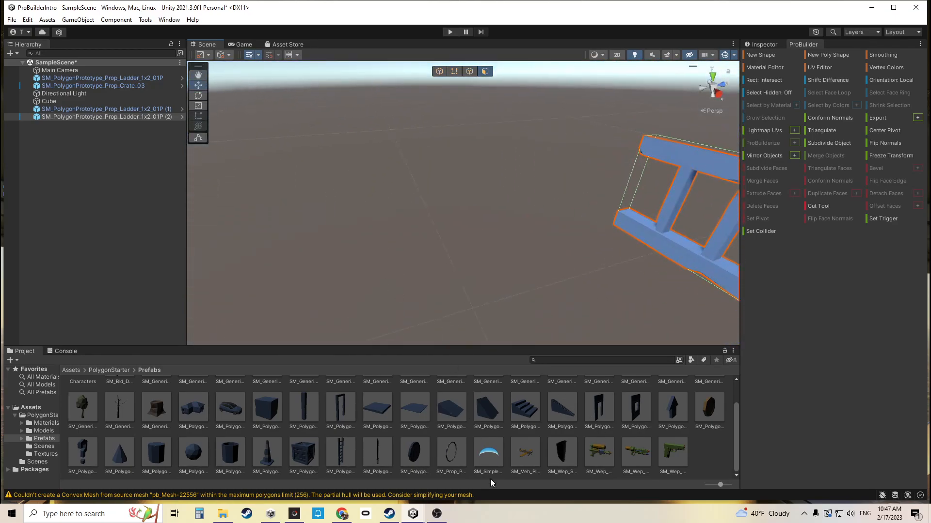
drag(604, 453, 470, 220)
key(f)
right_drag(443, 191, 438, 195)
mouse_move(391, 144)
alt+mouse_down()
mouse_move(381, 147)
mouse_move(464, 235)
mouse_move(480, 237)
mouse_move(446, 216)
mouse_move(557, 265)
mouse_move(541, 252)
alt+mouse_up()
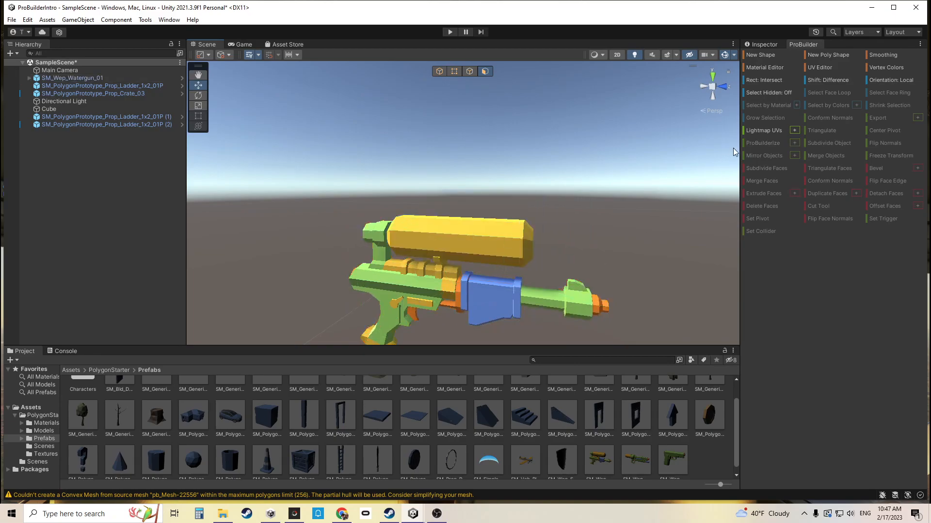
ProBuilderize the water gun's yellow Watergun_01_Refill tank and frame it.
click(524, 237)
click(755, 144)
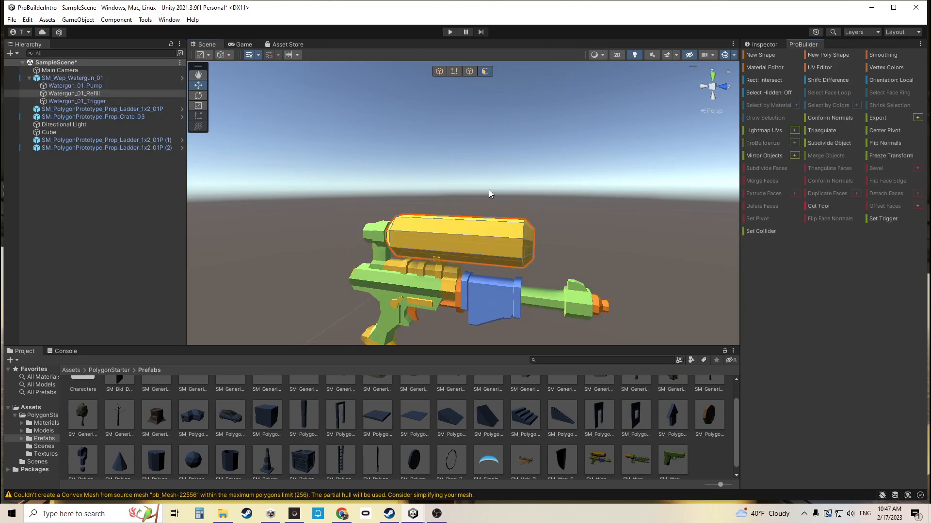
key(f)
Select most of the yellow Watergun_01_Refill tank's body faces together and delete them.
drag(431, 169, 178, 132)
scroll(254, 130, up, 4)
drag(432, 114, 689, 181)
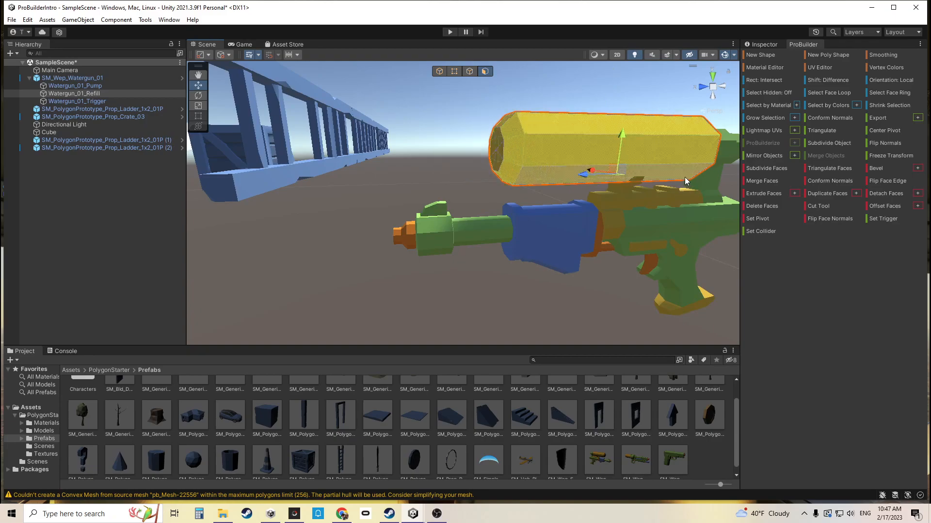
key(Delete)
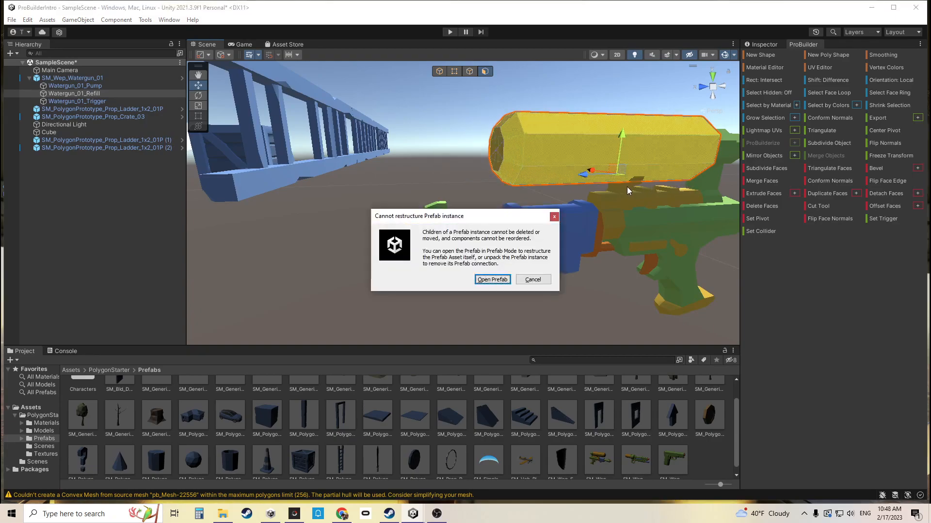
key(Escape)
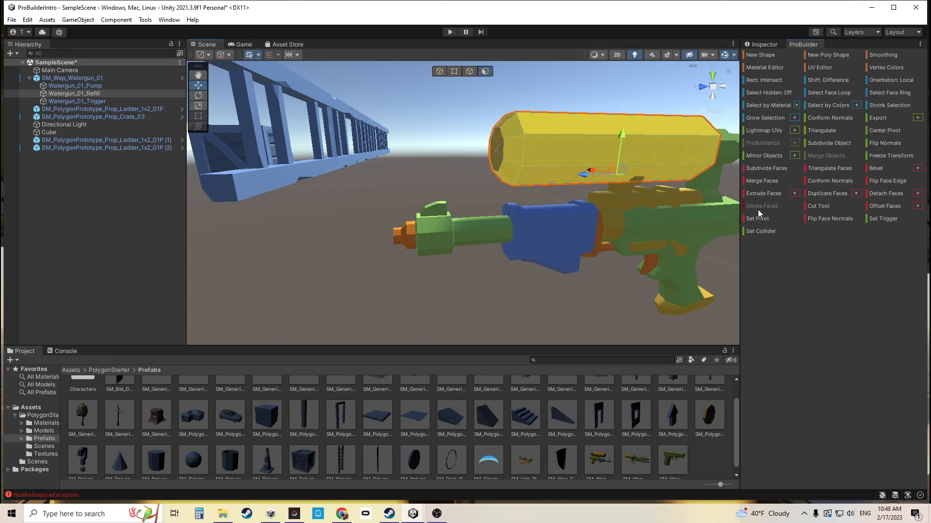
click(757, 208)
right_drag(519, 175, 582, 189)
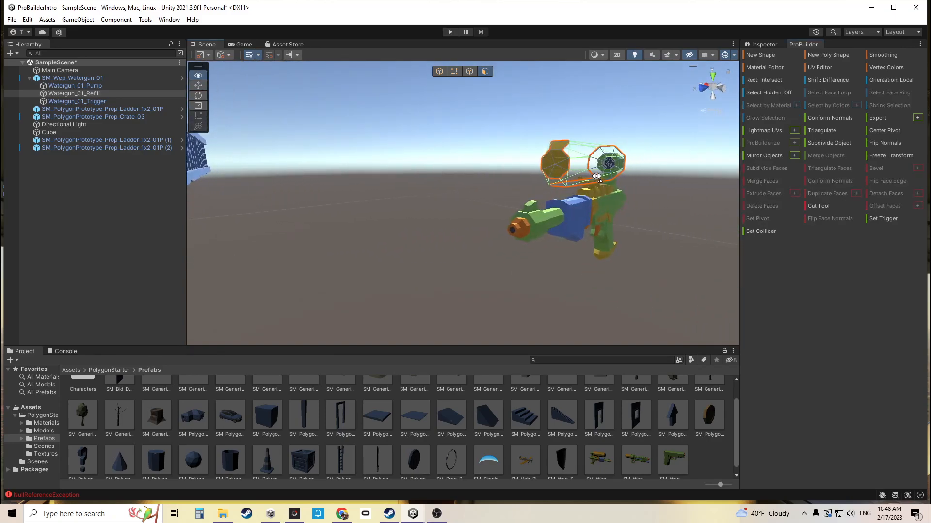
Delete the front cap faces left at the nozzle end of the refill tank, undoing the stray face operation.
click(580, 188)
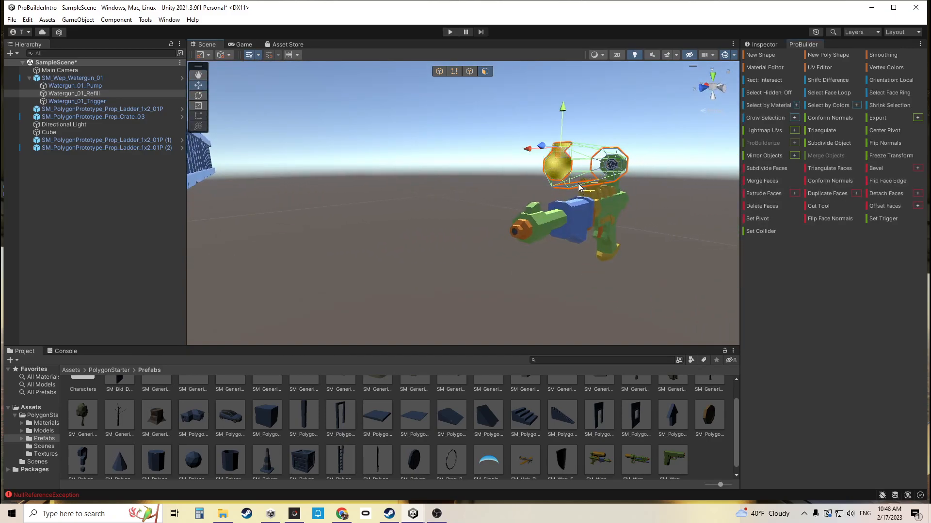
key(Delete)
key(Escape)
click(762, 193)
key(ctrl+z)
click(760, 209)
right_drag(563, 219, 443, 229)
key(f)
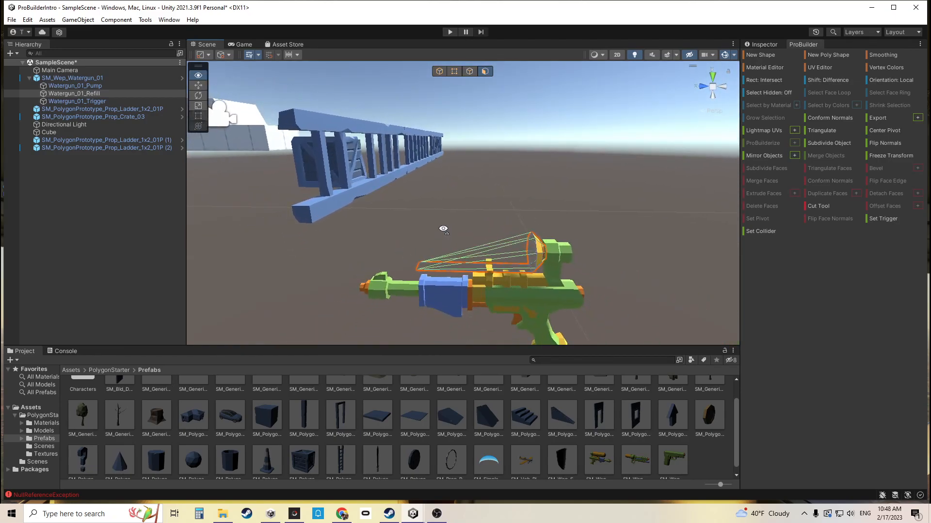
Inspect the components of Watergun_01_Pump and of the parent SM_Wep_Watergun_01.
key(w)
key(e)
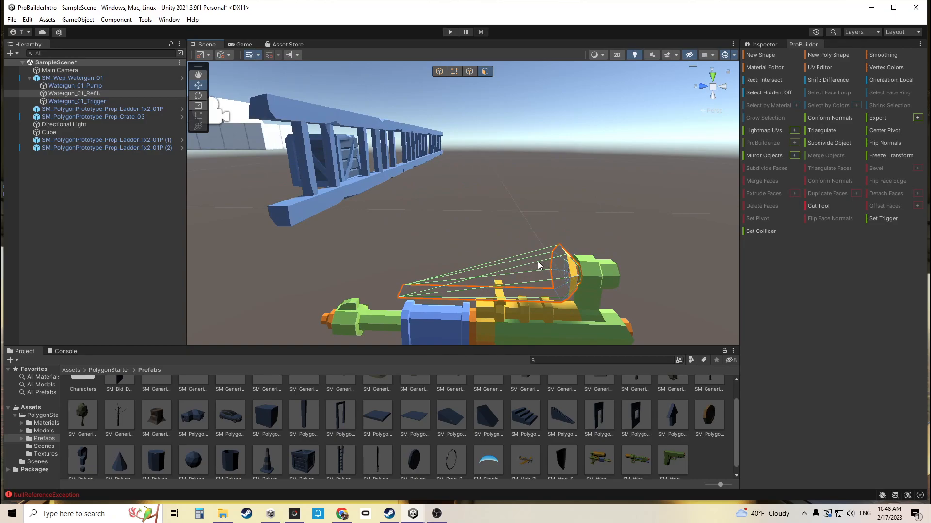
key(w)
right_drag(522, 265, 520, 285)
key(s)
right_drag(573, 199, 548, 193)
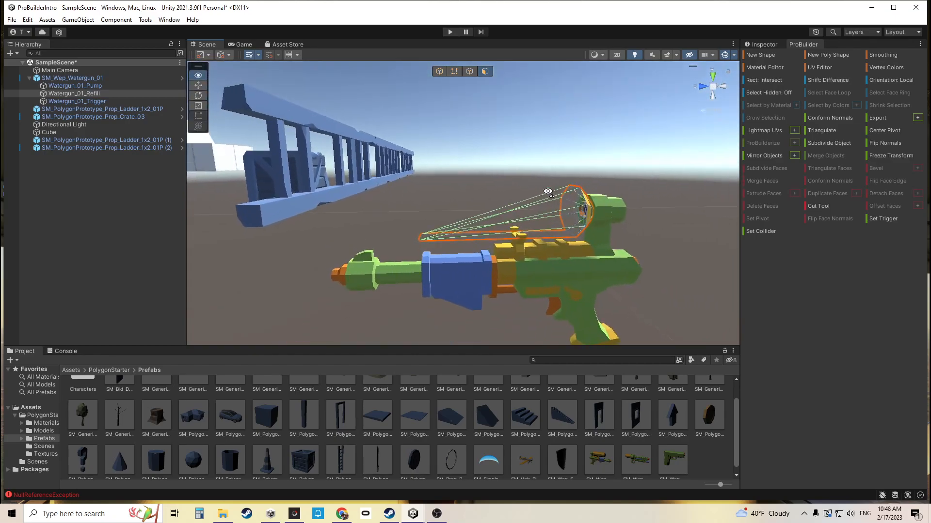
click(97, 86)
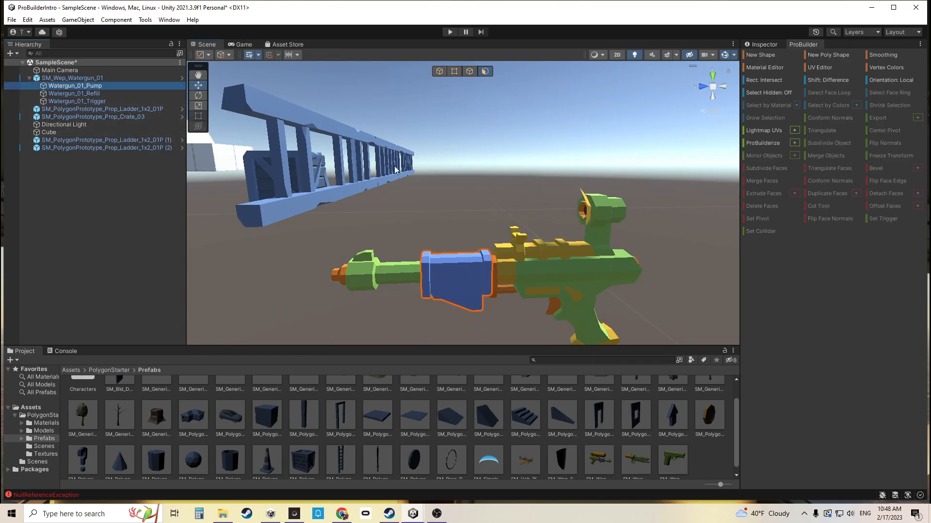
click(774, 44)
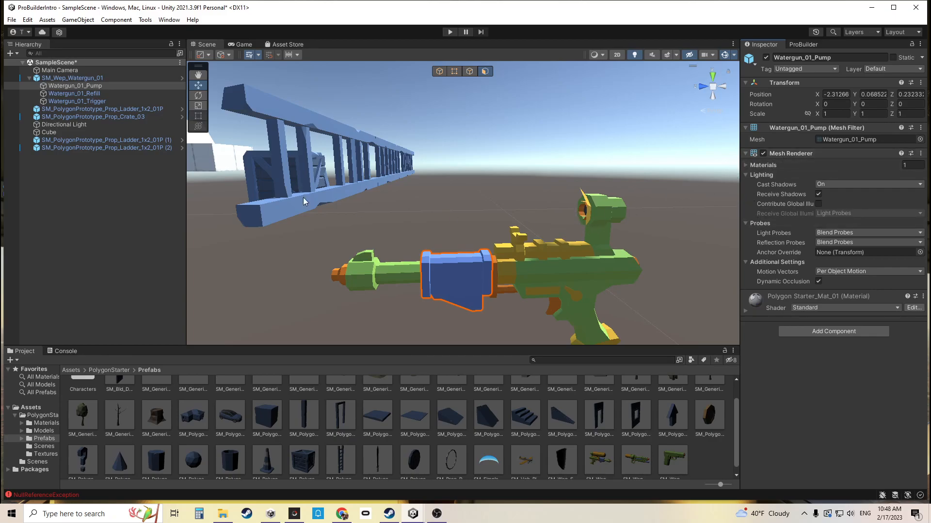
click(125, 78)
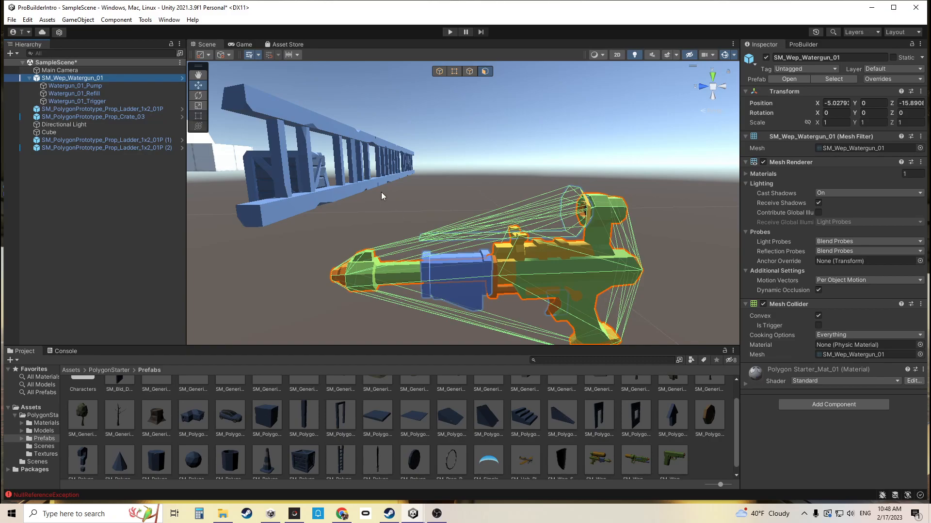
Return to the car-shaped Cube, select it as an object and switch to vertex editing.
alt+drag(496, 181, 524, 205)
right_drag(460, 249, 505, 245)
scroll(505, 245, down, 4)
right_drag(463, 194, 548, 202)
middle_drag(436, 199, 436, 104)
right_drag(484, 217, 396, 171)
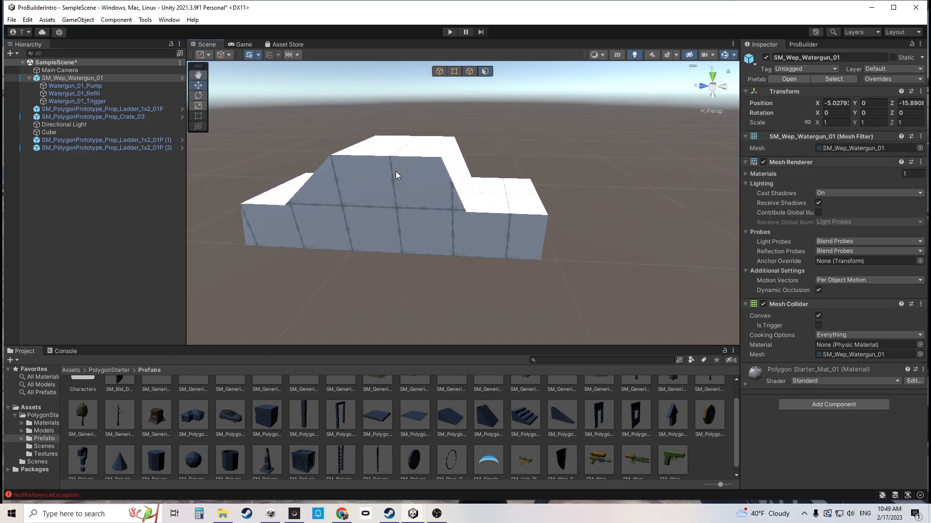
click(439, 71)
click(472, 213)
right_drag(556, 168, 526, 167)
click(454, 72)
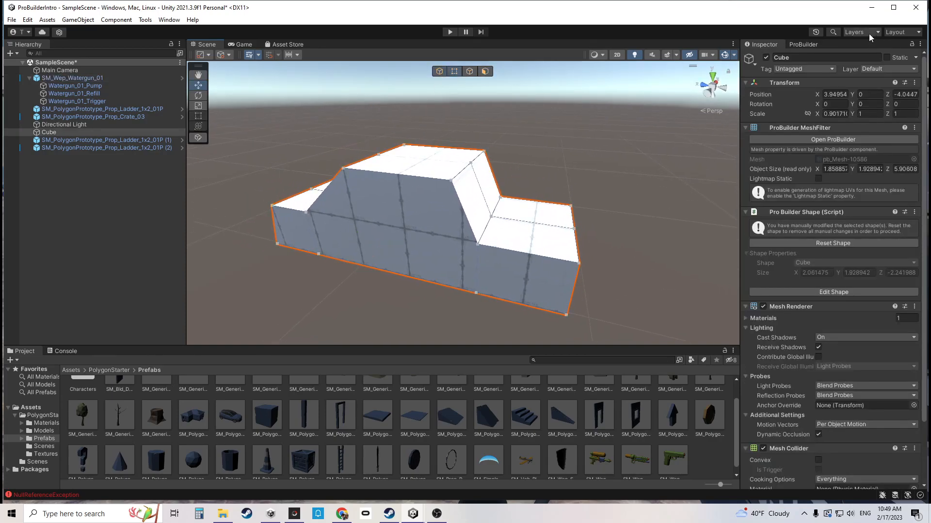
Open Vertex Colors in face editing and apply dark navy to both flat top faces beside the cabin's steeper slope.
click(485, 71)
click(508, 241)
click(802, 45)
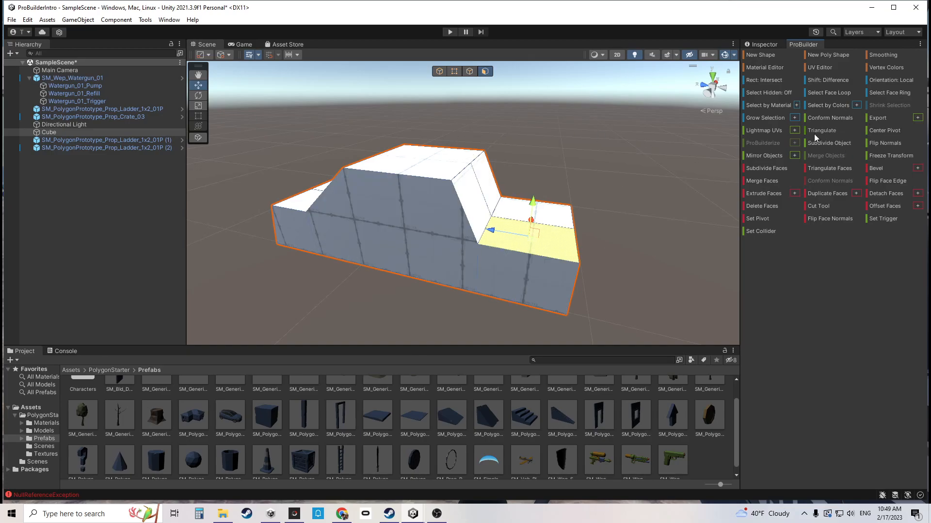
click(877, 67)
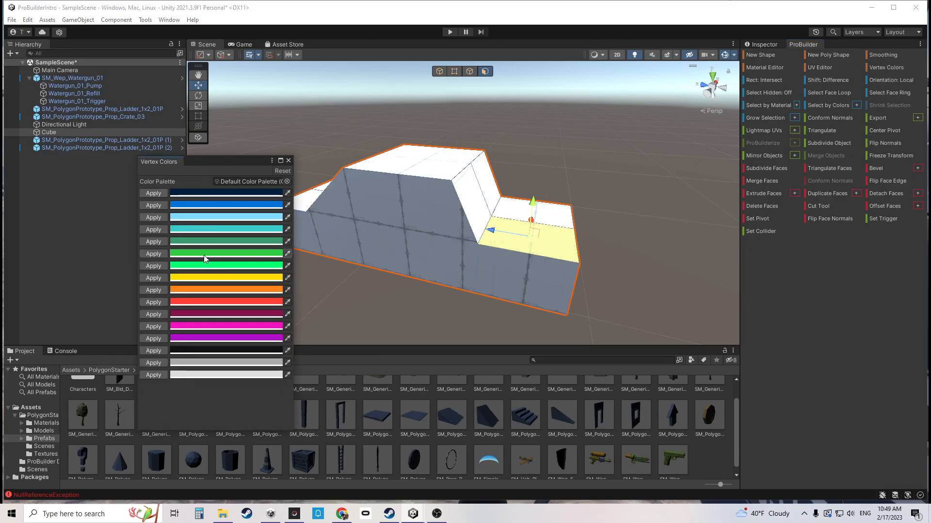
click(154, 193)
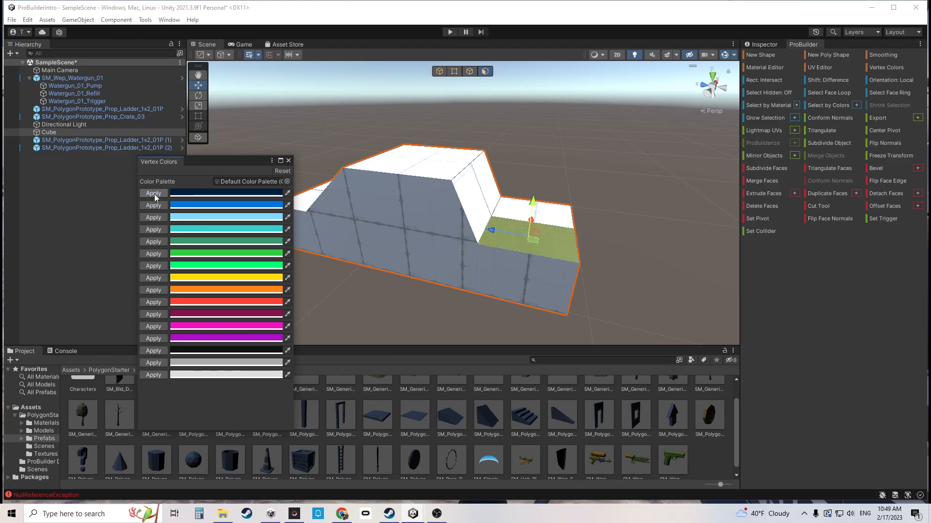
click(606, 240)
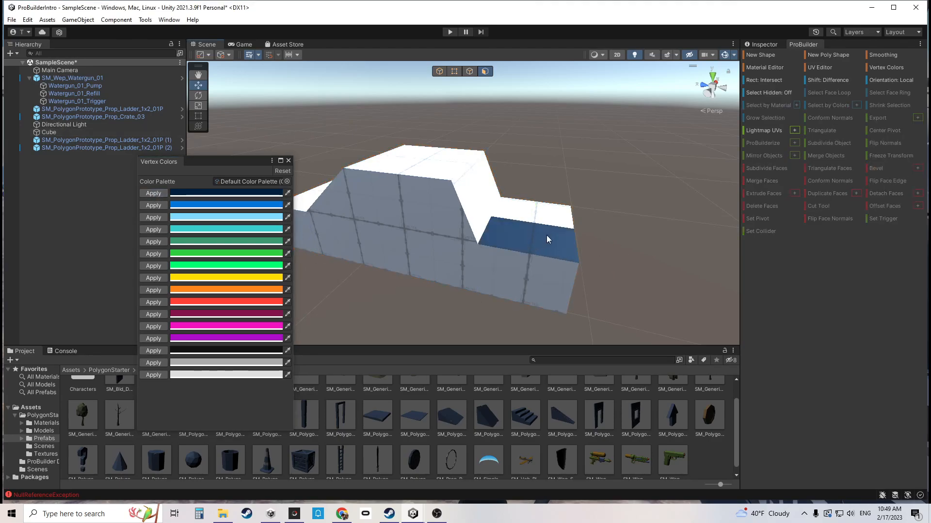
click(544, 215)
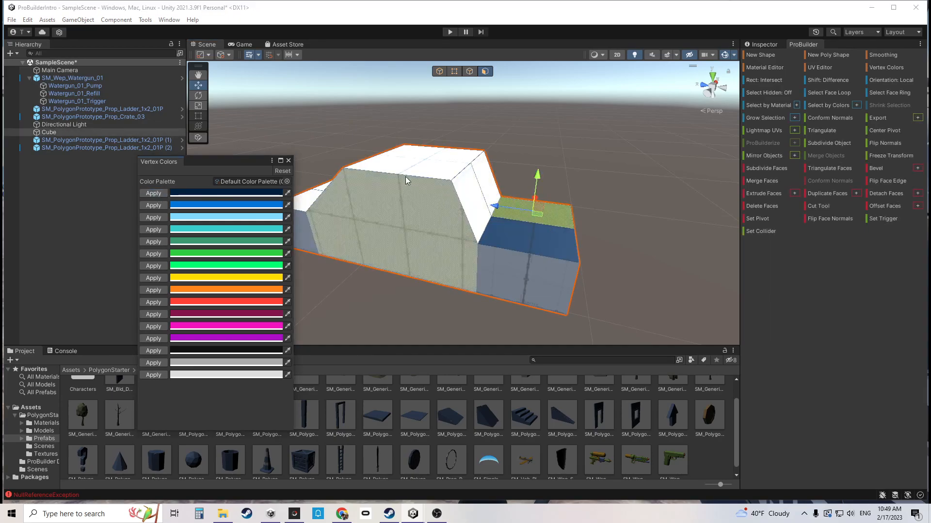
Switch to edge editing and apply dark navy to the near roof edge above the cabin's steeper slope.
click(469, 72)
click(465, 175)
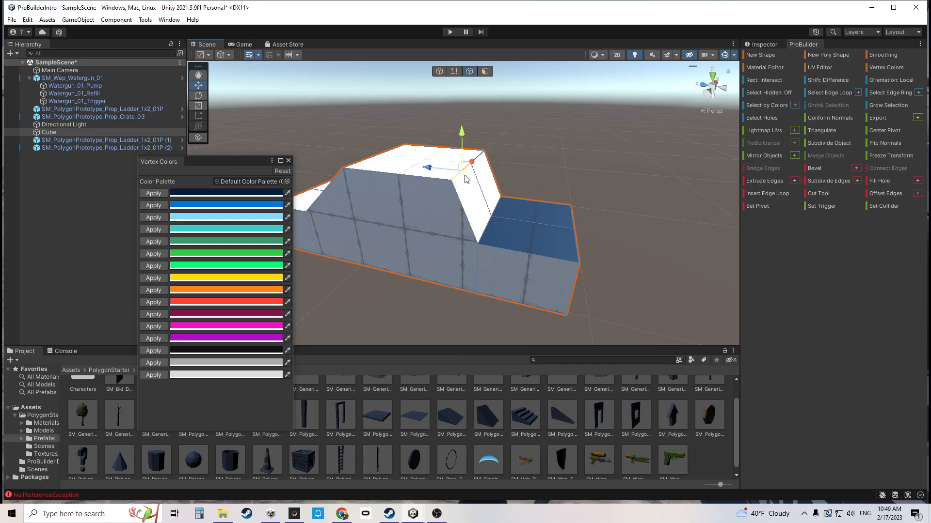
click(153, 195)
right_drag(565, 207, 465, 204)
key(w)
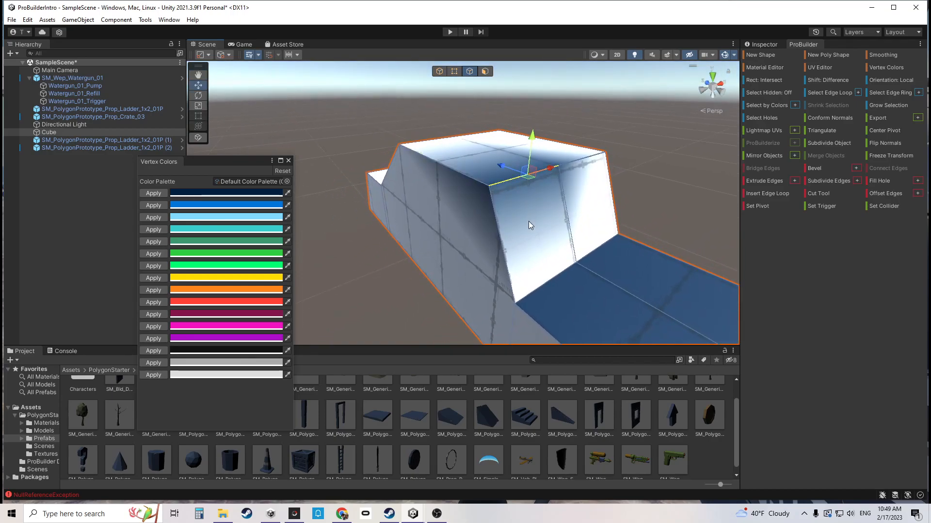
Apply light blue to the near edge where the cabin's steeper slope meets the flat deck.
click(531, 281)
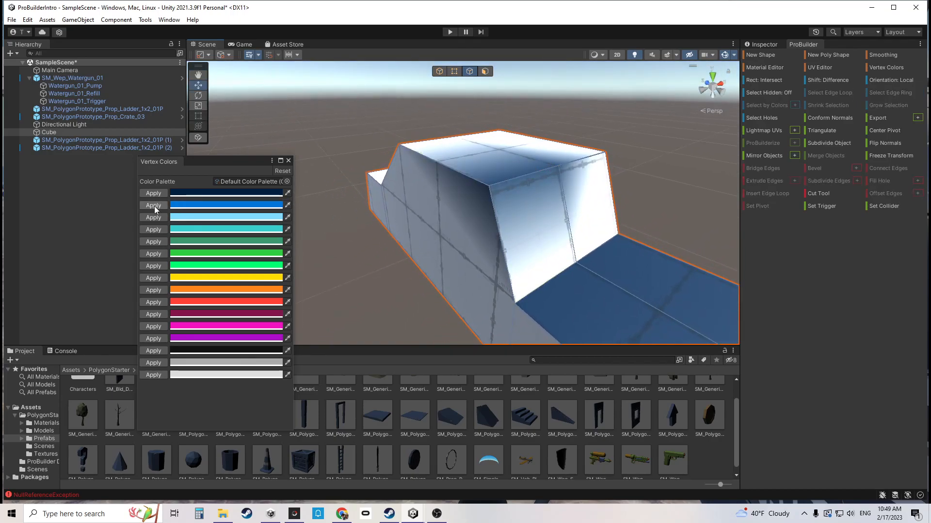
click(159, 217)
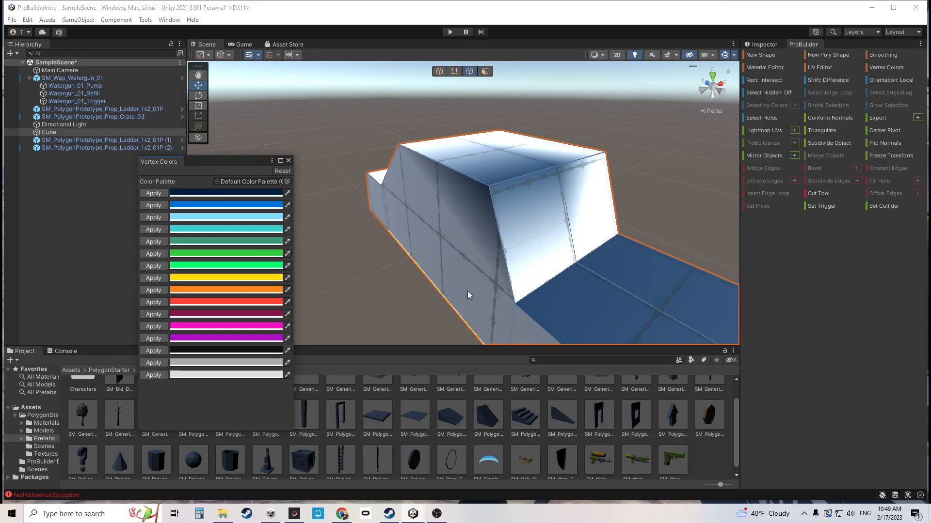
click(548, 283)
click(149, 218)
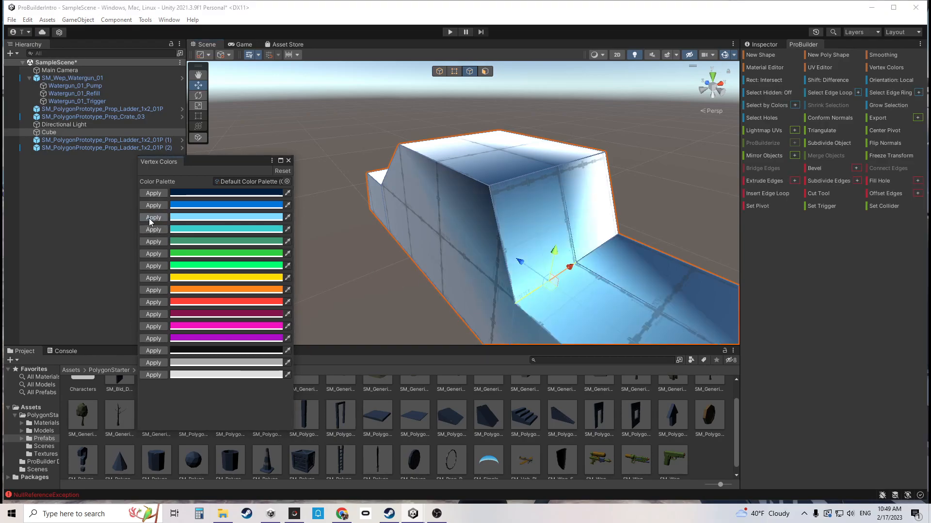
right_drag(541, 319, 569, 315)
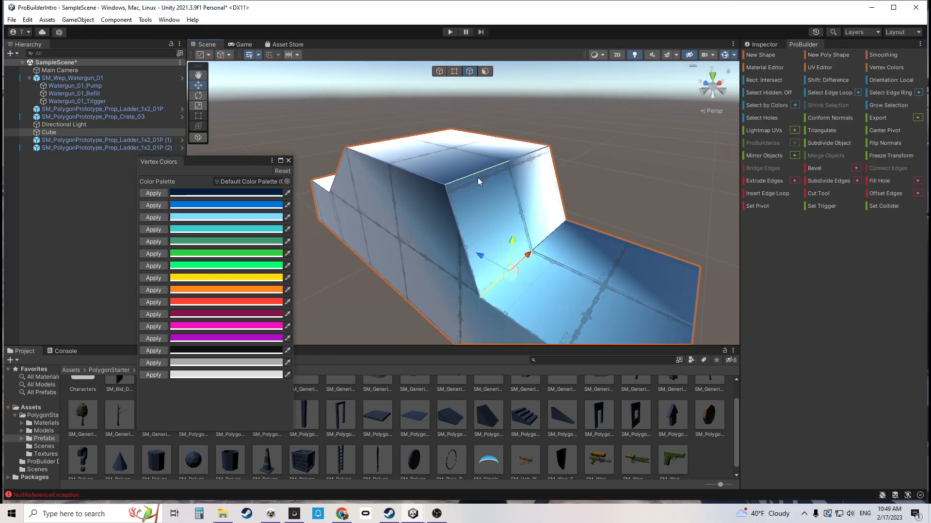
Select the converted ladder, pick three vertices at the base of its end rung and apply black vertex color.
right_drag(496, 264, 580, 286)
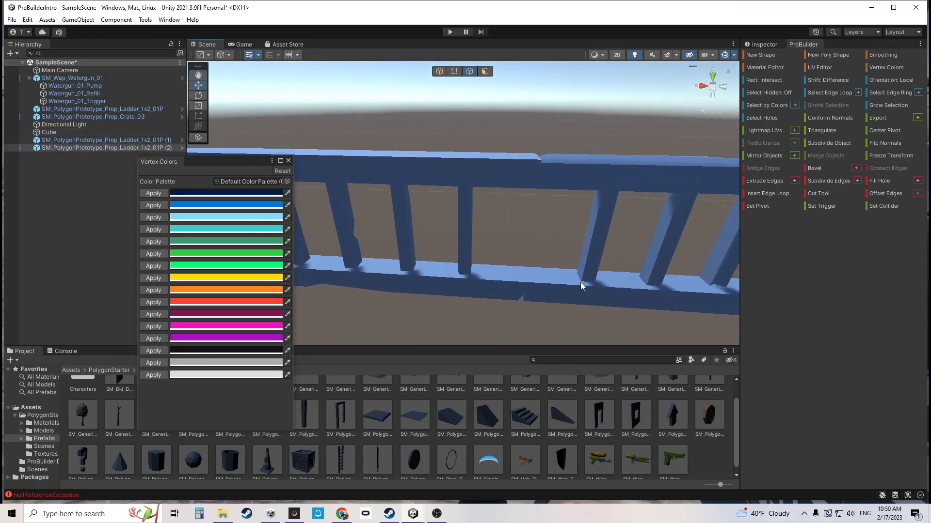
click(580, 286)
key(f)
click(453, 72)
right_drag(511, 217, 531, 233)
key(w)
click(457, 278)
shift+click(440, 279)
shift+click(435, 267)
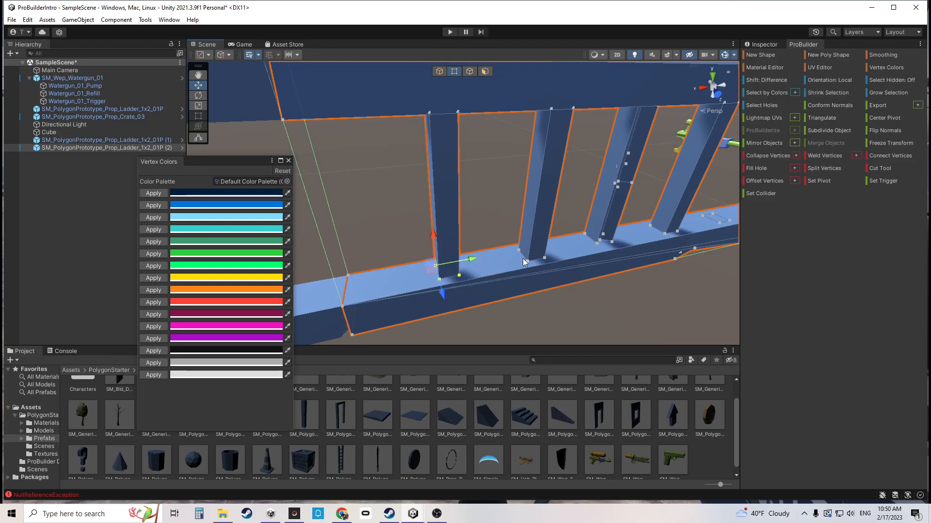
click(152, 350)
Examine the ladder's rungs and rails from several distances for the effect of the black vertex color.
right_drag(509, 216, 527, 201)
key(s)
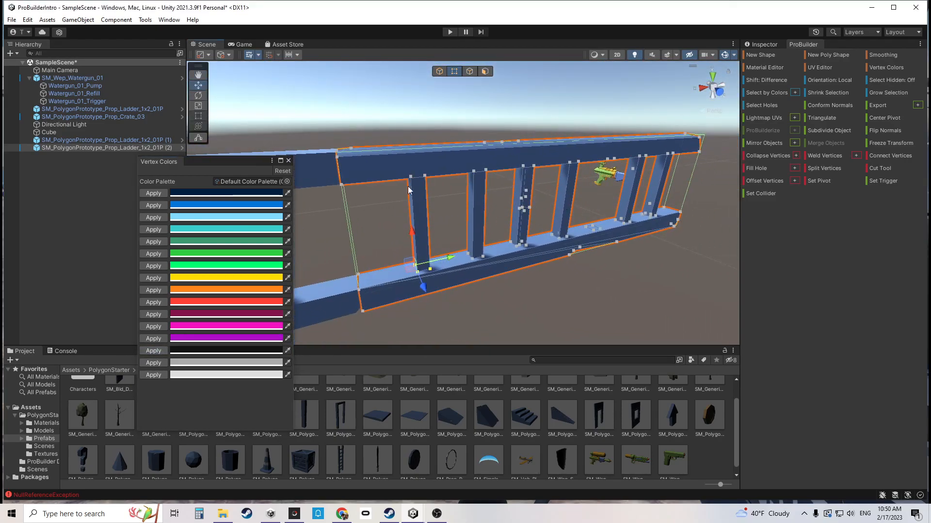
click(461, 124)
key(w)
right_drag(469, 220, 502, 219)
click(582, 150)
right_drag(615, 179, 586, 208)
key(d)
right_drag(504, 209, 469, 226)
scroll(557, 185, down, 5)
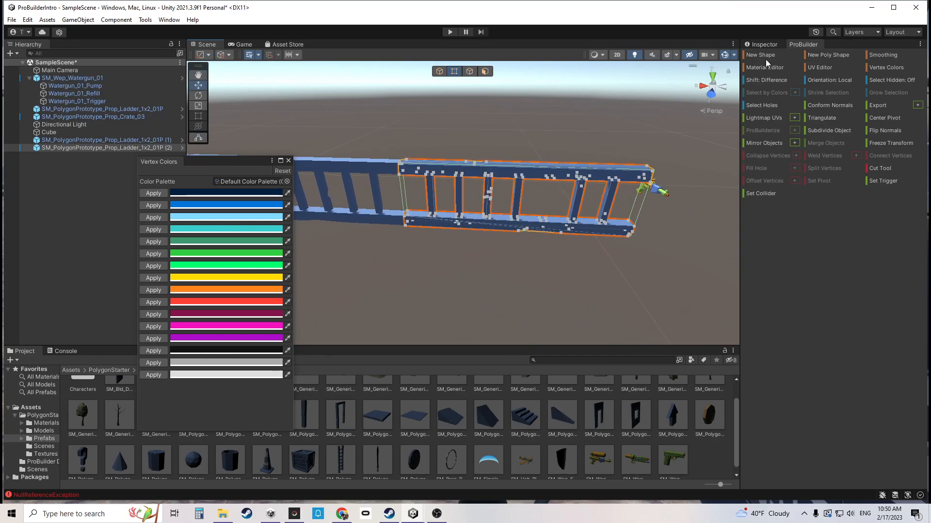
Select the car-shaped Cube in object mode and apply dark navy vertex color to the whole mesh.
key(w)
right_drag(507, 207, 542, 209)
click(493, 208)
right_drag(491, 253, 473, 223)
click(392, 207)
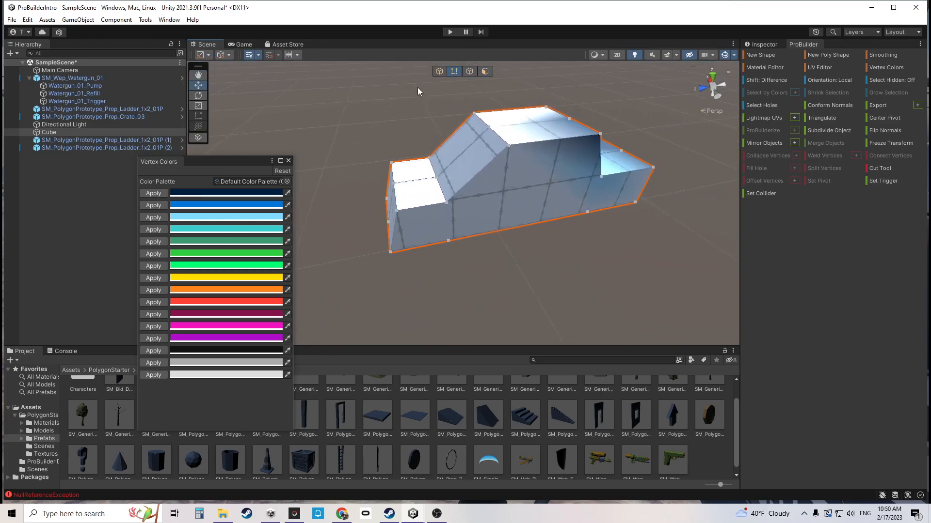
click(439, 71)
click(155, 193)
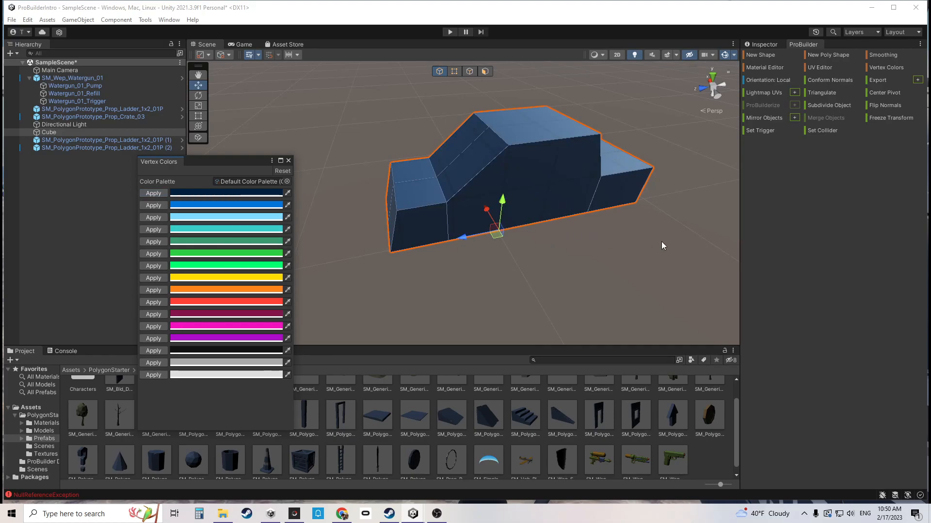
Expand the Cube's Mesh Renderer materials to check which material is assigned.
click(751, 45)
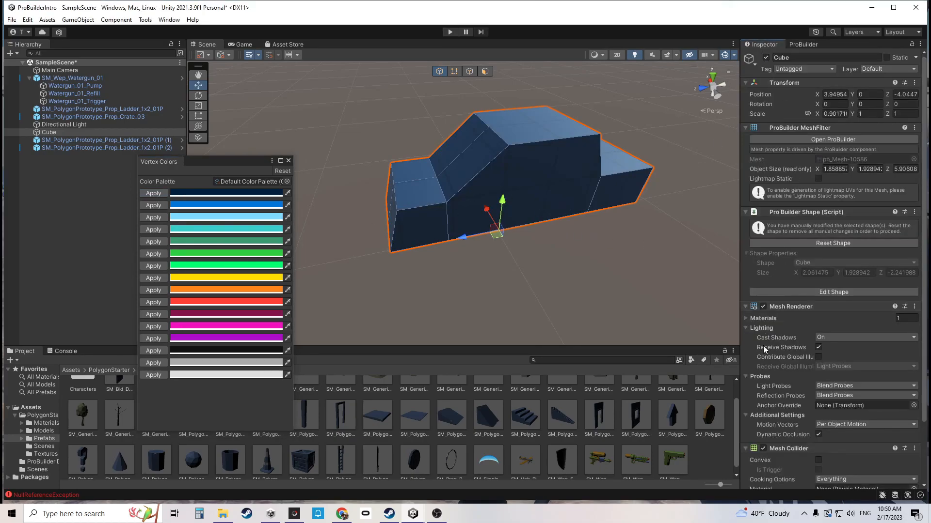
click(746, 319)
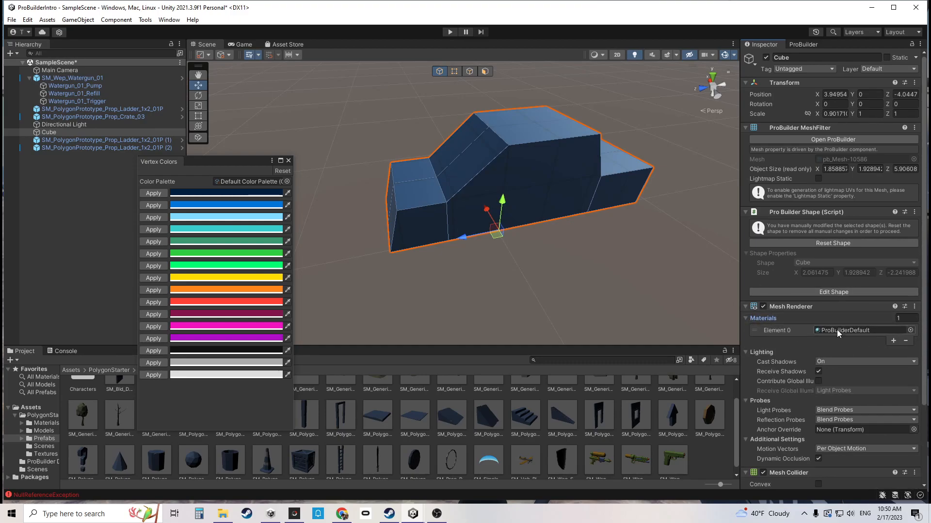
alt+drag(507, 243, 530, 232)
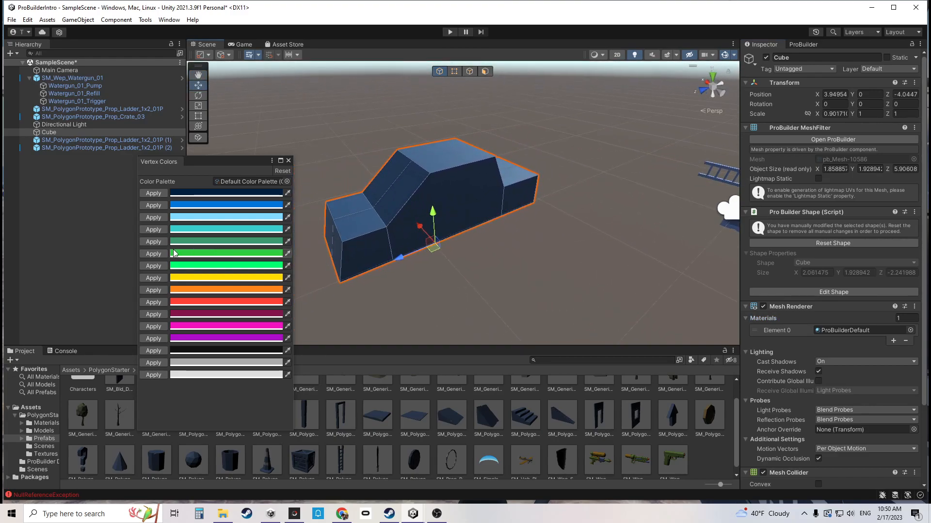
Apply green, bright green, yellow, orange and red vertex colors to the whole car in turn, ending with maroon.
click(154, 254)
click(154, 266)
click(153, 278)
click(159, 290)
click(155, 302)
click(155, 315)
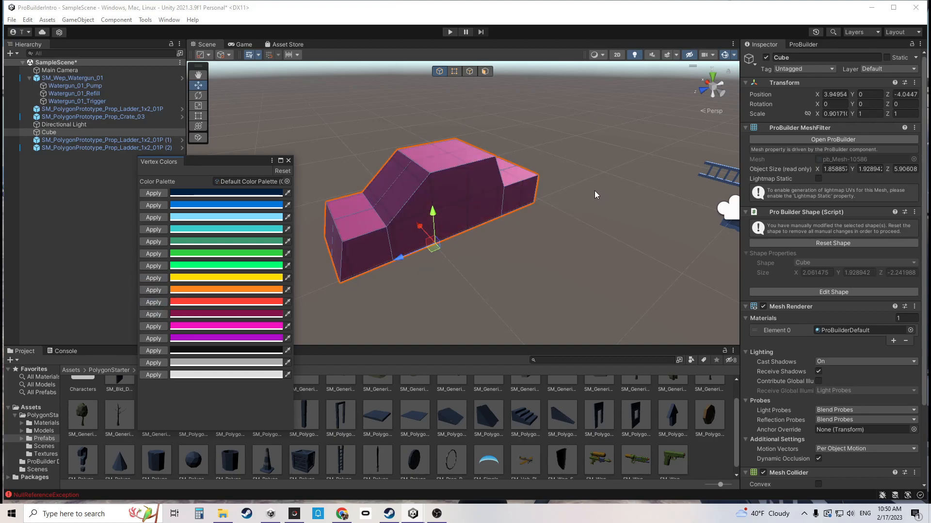
Switch to face editing, select the near half of the cabin's steeper sloped face and close the Vertex Colors window.
scroll(595, 191, up, 6)
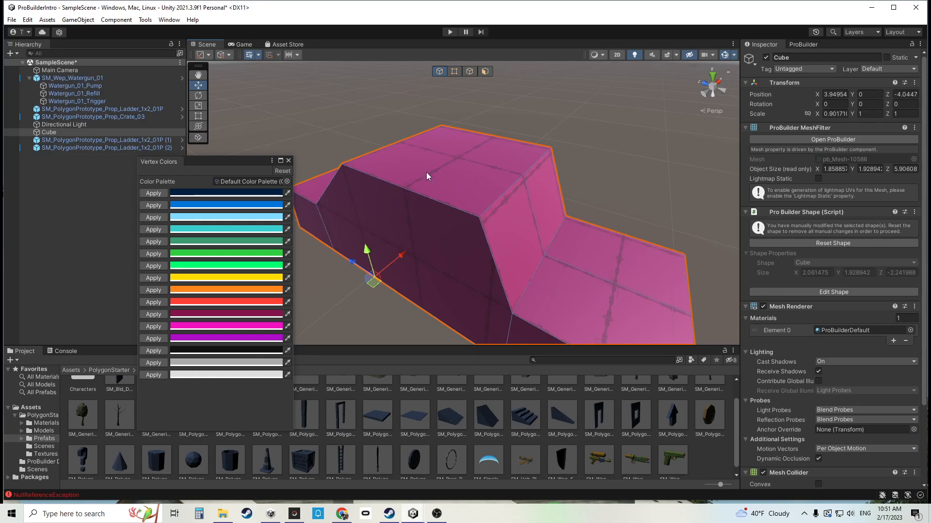
click(805, 45)
click(484, 71)
click(511, 216)
click(511, 213)
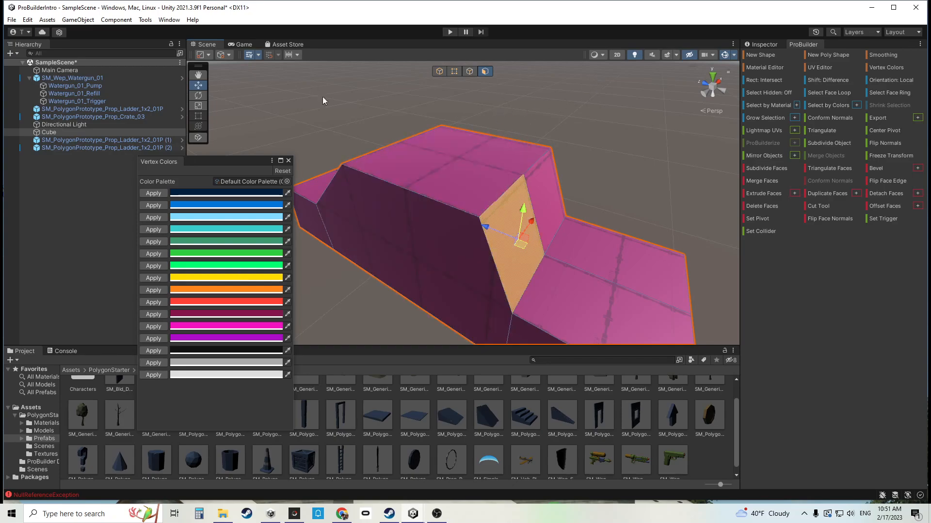
click(288, 160)
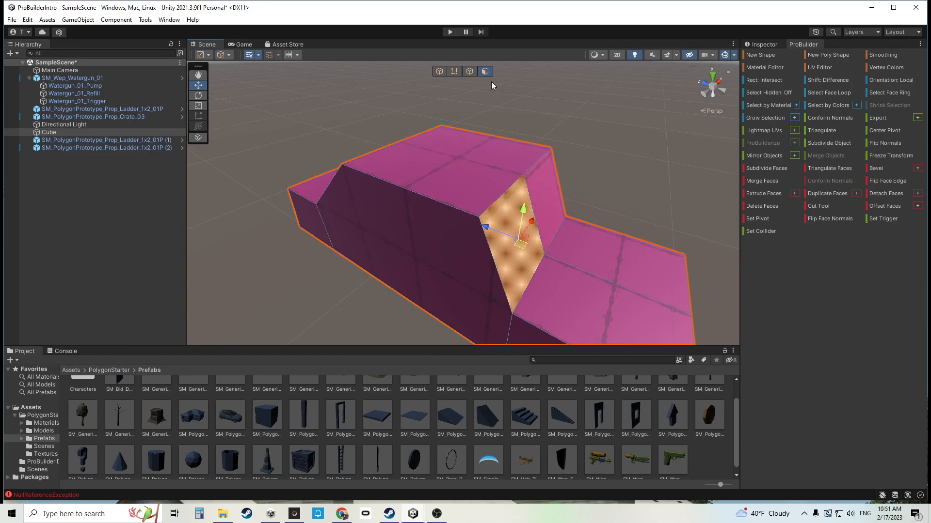